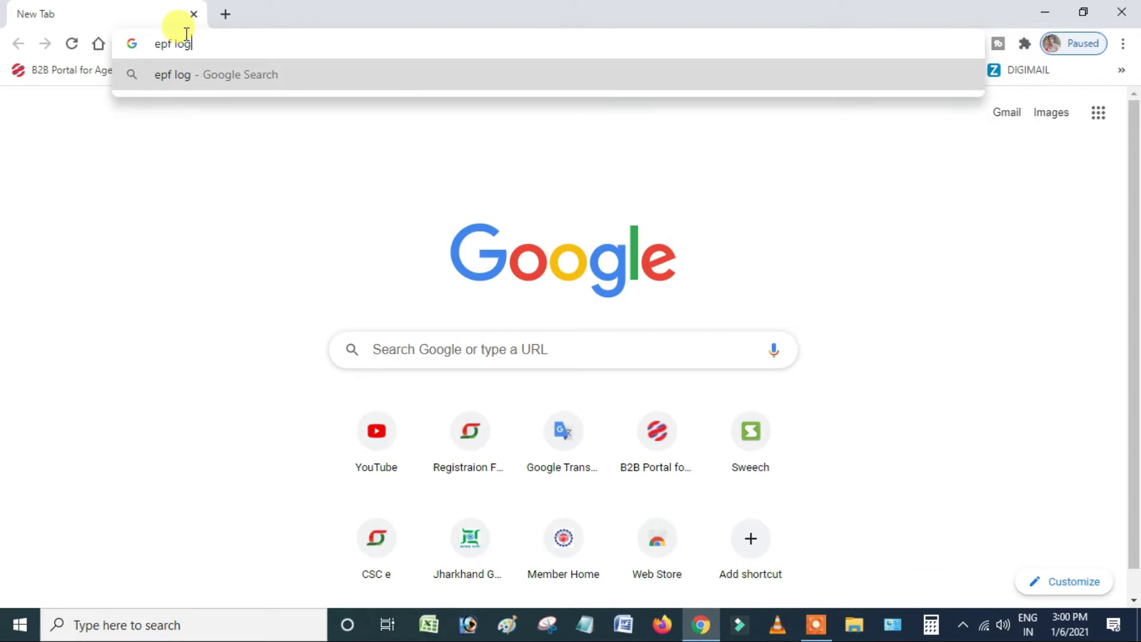
- Search 'epf login' and open the Member Home EPFO result in a new tab
key("Return")
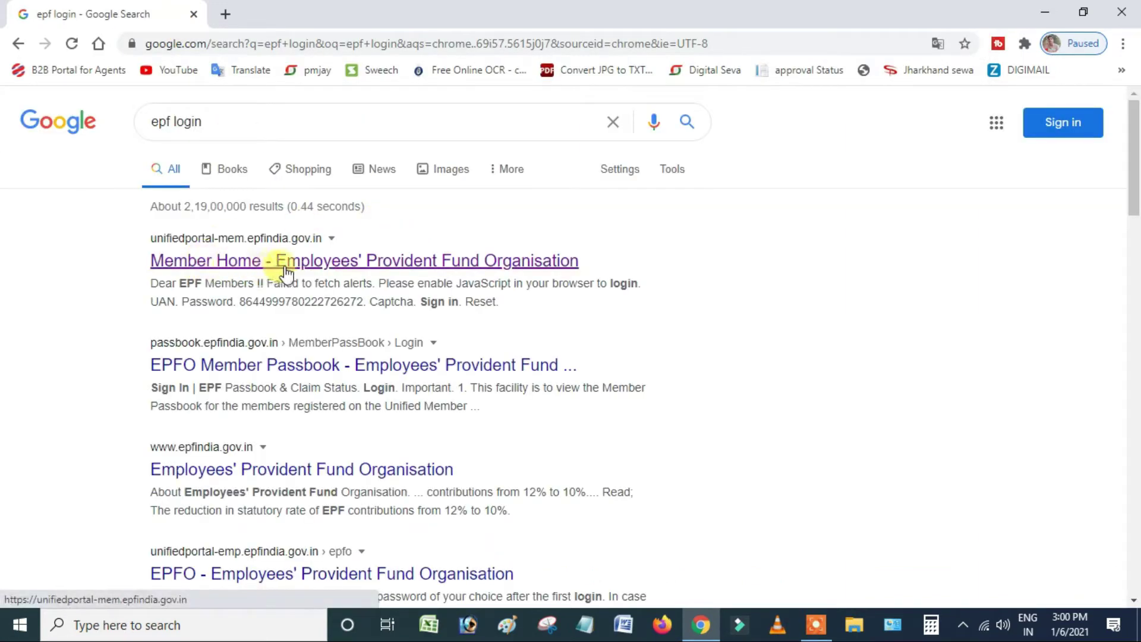
right_click(334, 264)
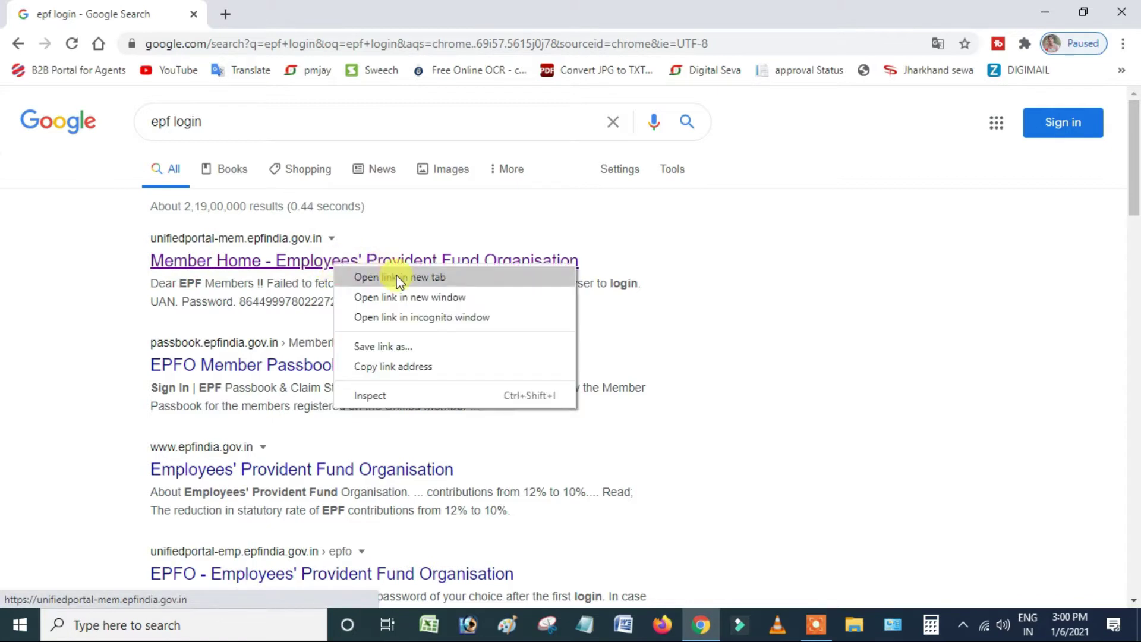
left_click(392, 277)
left_click(300, 18)
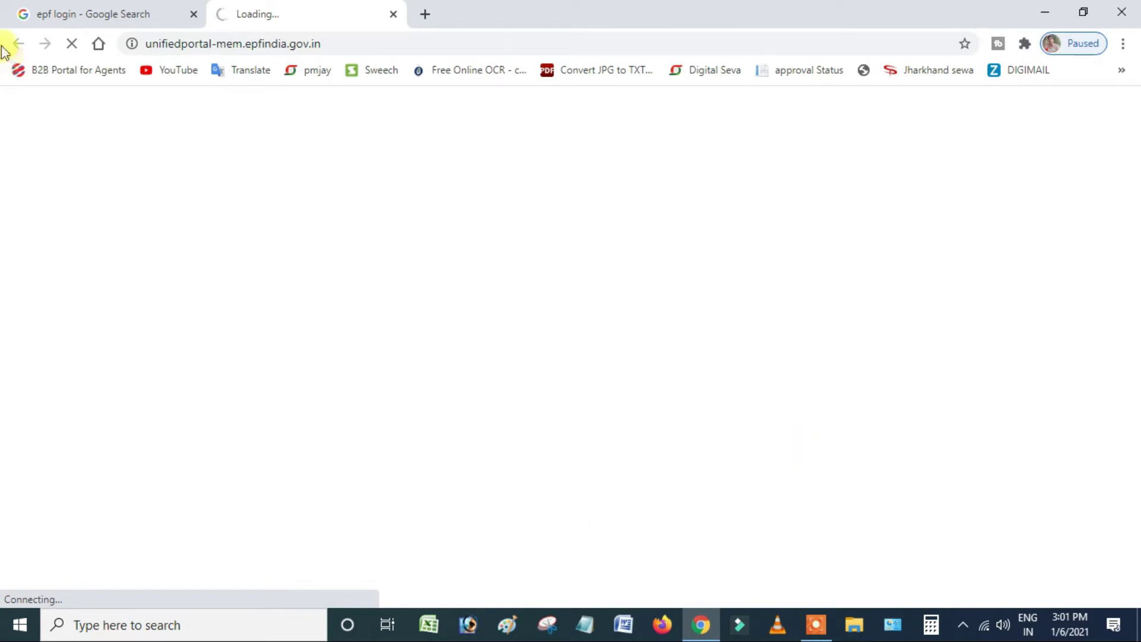
- On the EPFO member portal, dismiss the translation popup and open Activate UAN under Important Links
left_click(53, 13)
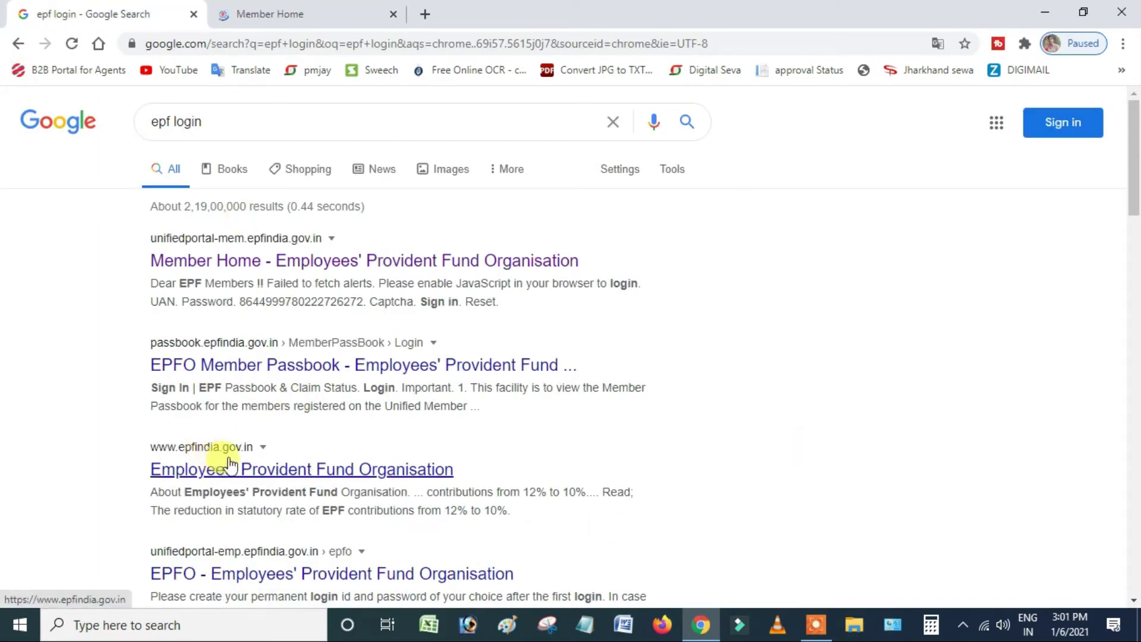
left_click(248, 9)
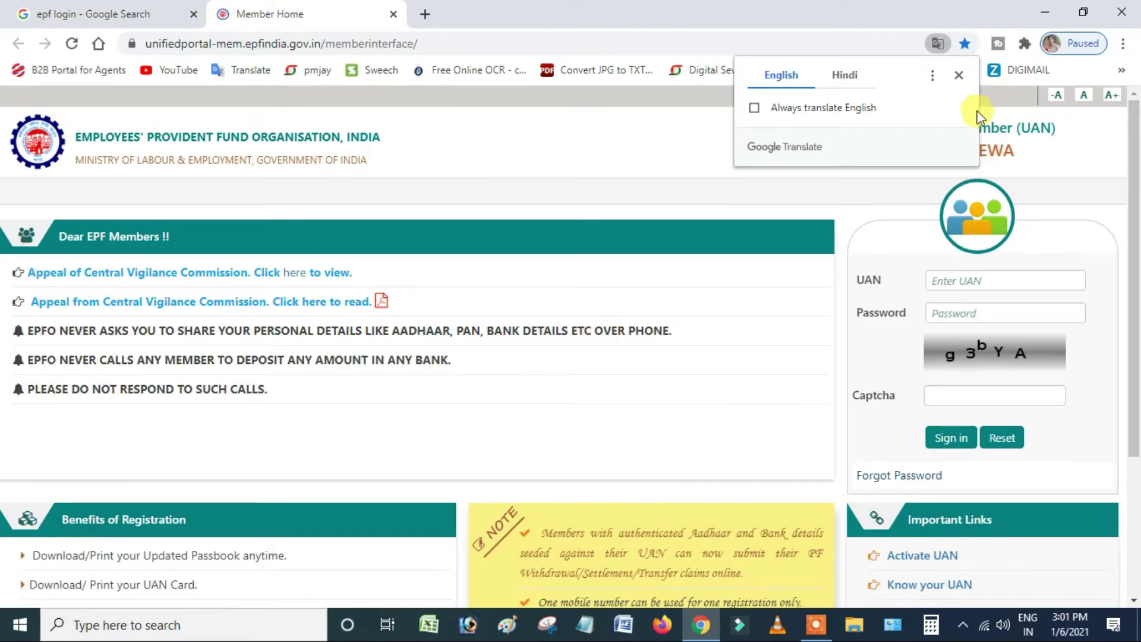
left_click(958, 75)
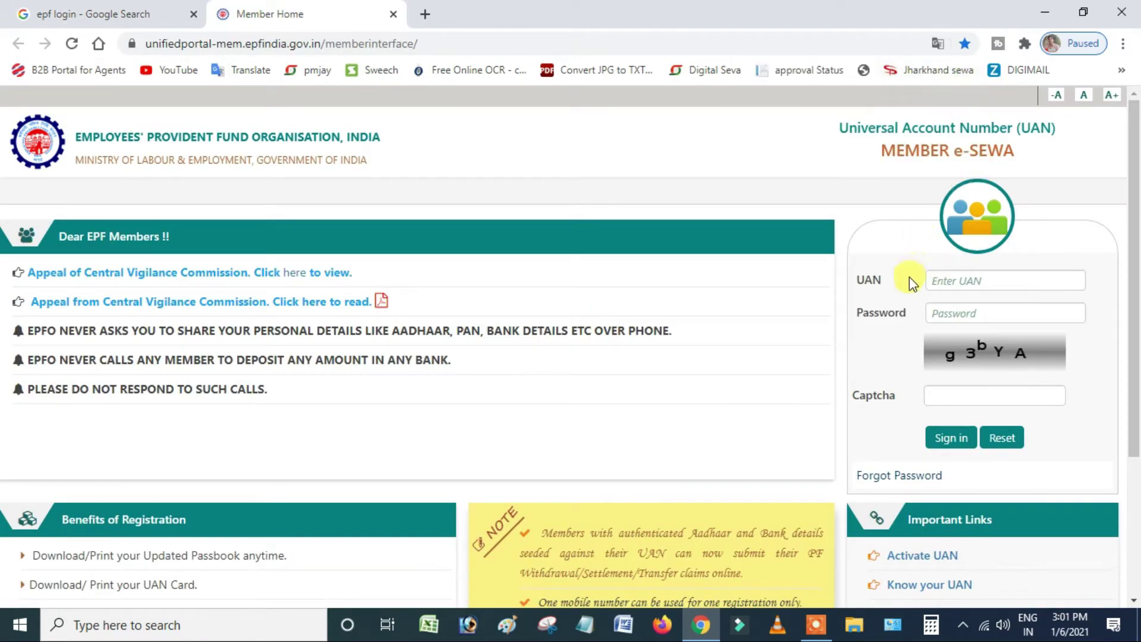
scroll(904, 308, "down", 3)
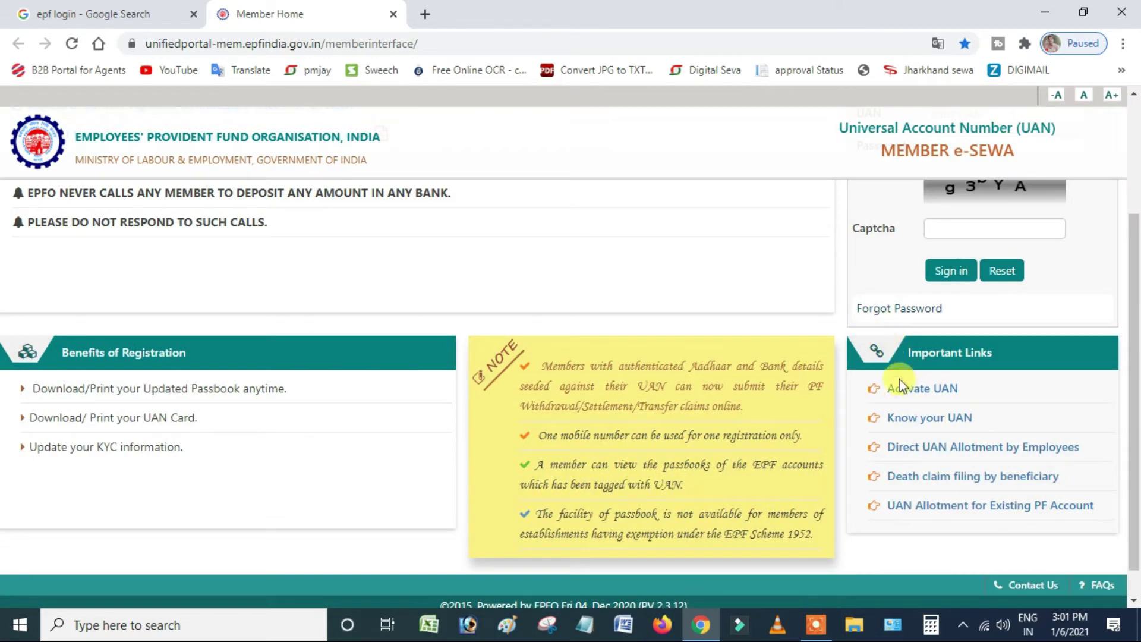
left_click(943, 394)
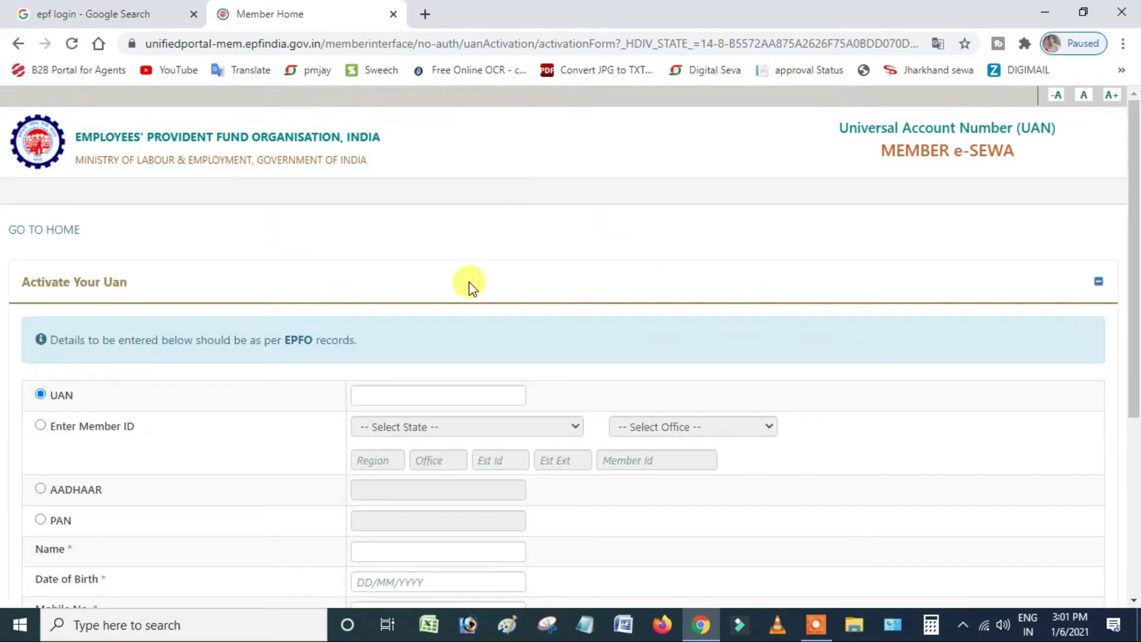
- Select the form's UAN field, then bring up File Explorer to find the saved UAN
scroll(472, 281, "down", 3)
scroll(507, 298, "up", 2)
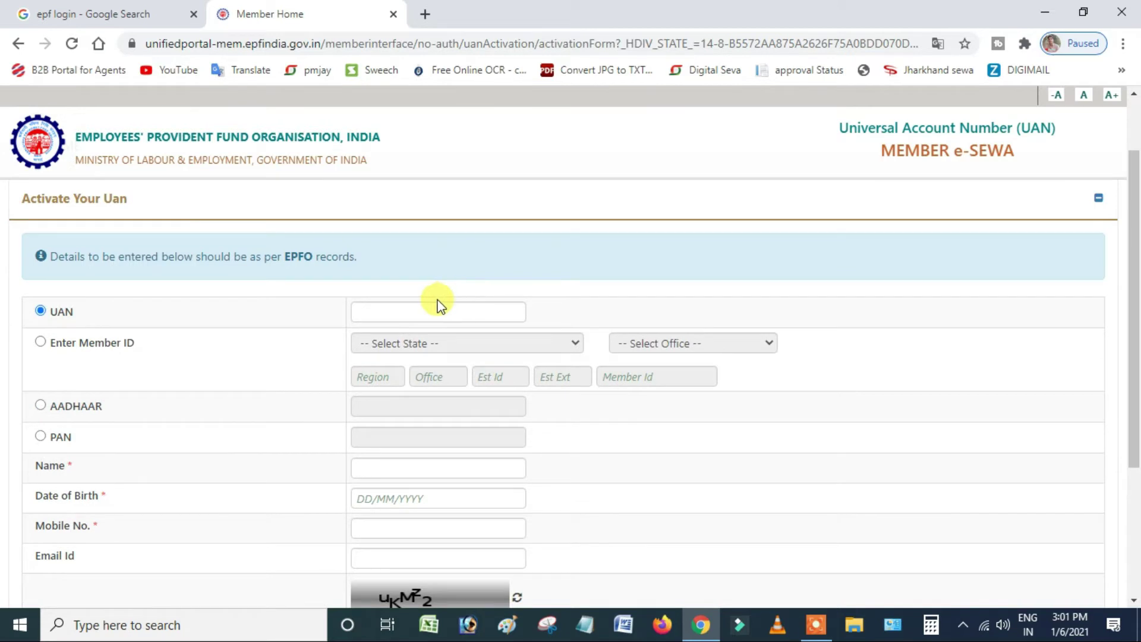
left_click(432, 310)
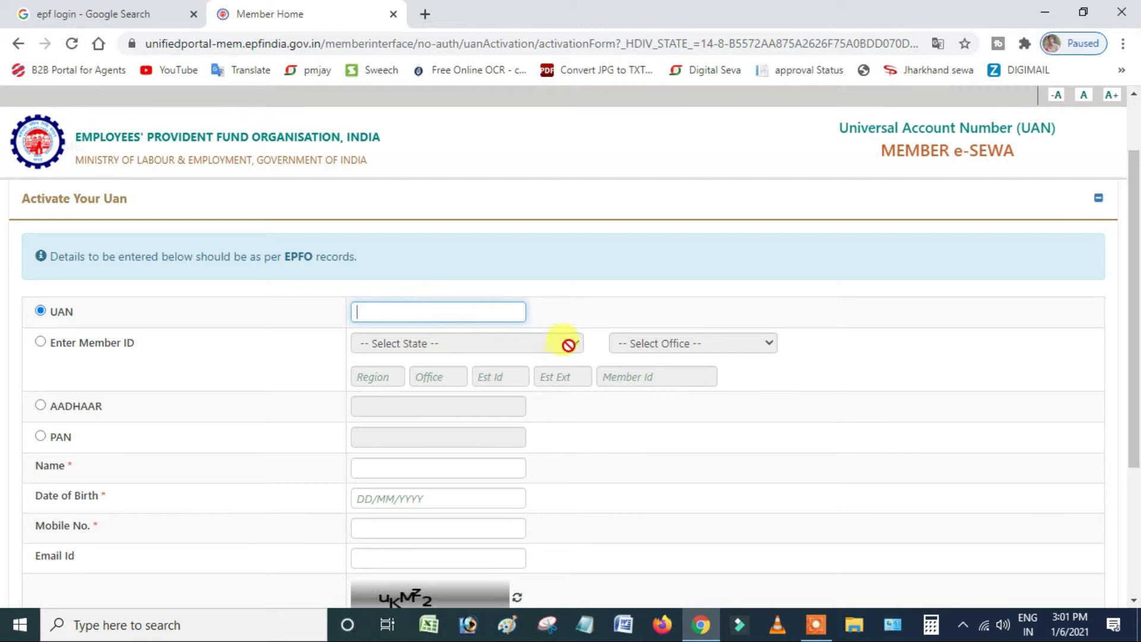
left_click(851, 625)
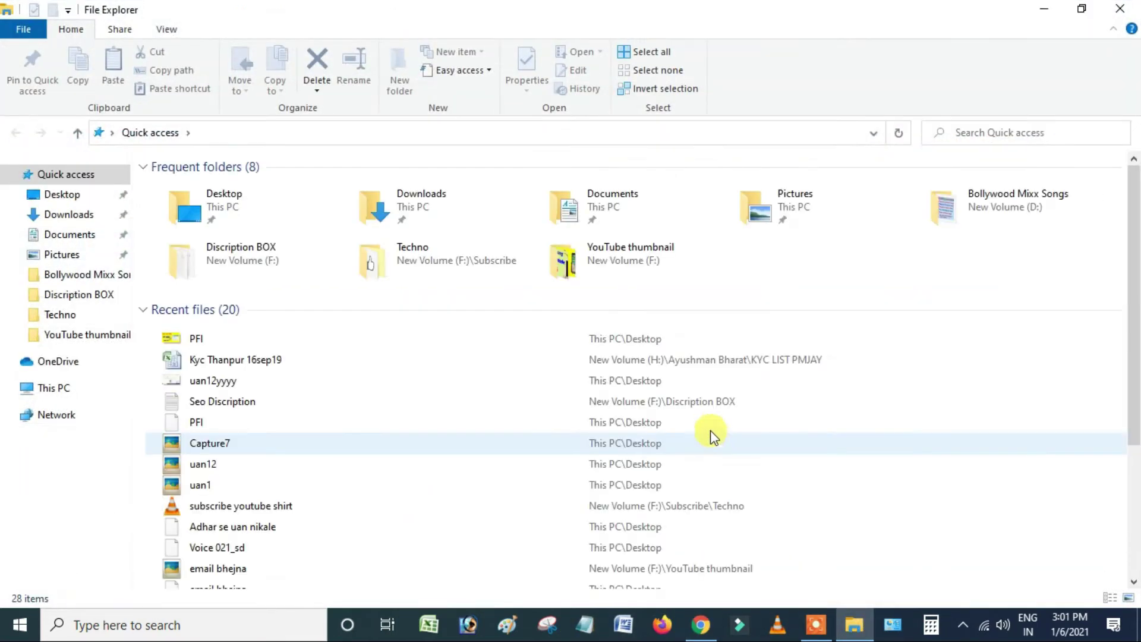
- Open the member's UAN text file in H:\EPF and copy the UAN number
left_click(55, 389)
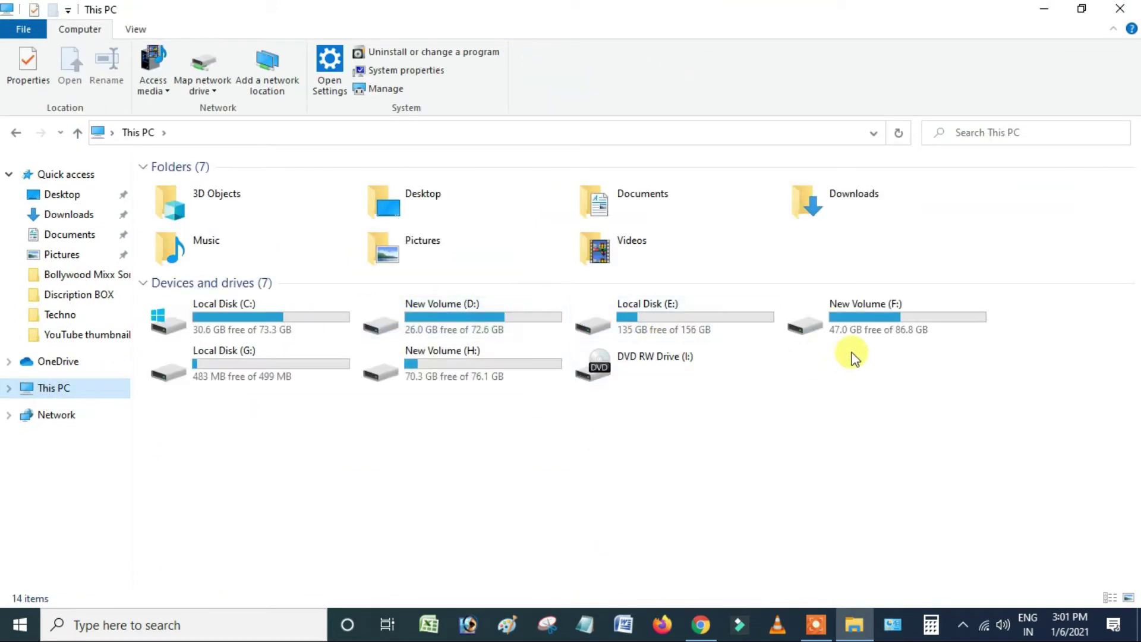
double_click(479, 356)
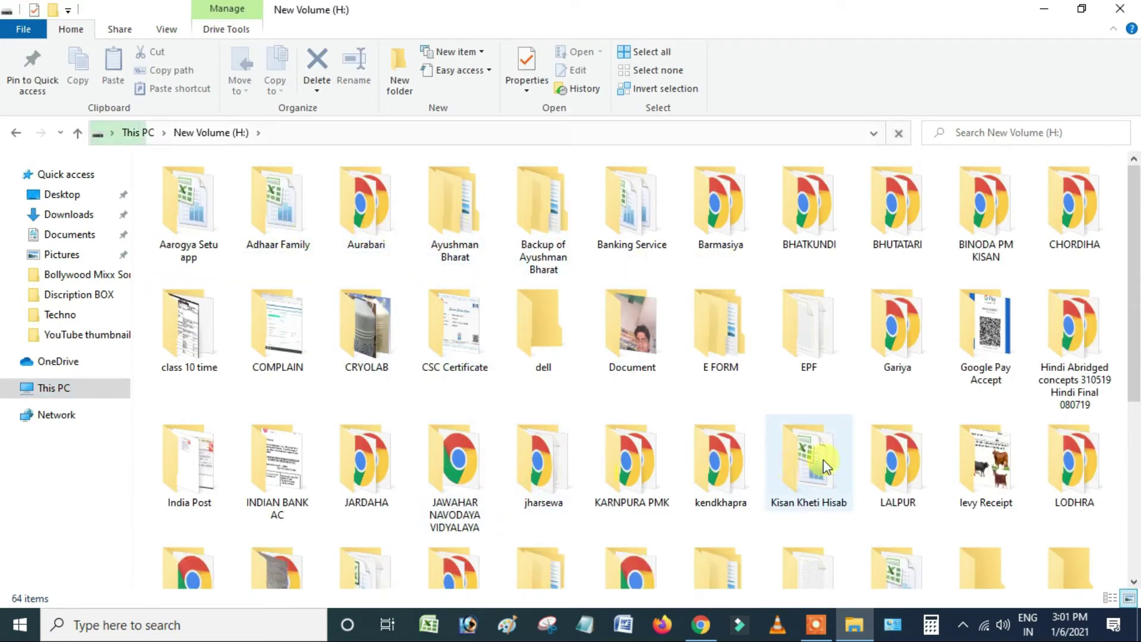
double_click(814, 332)
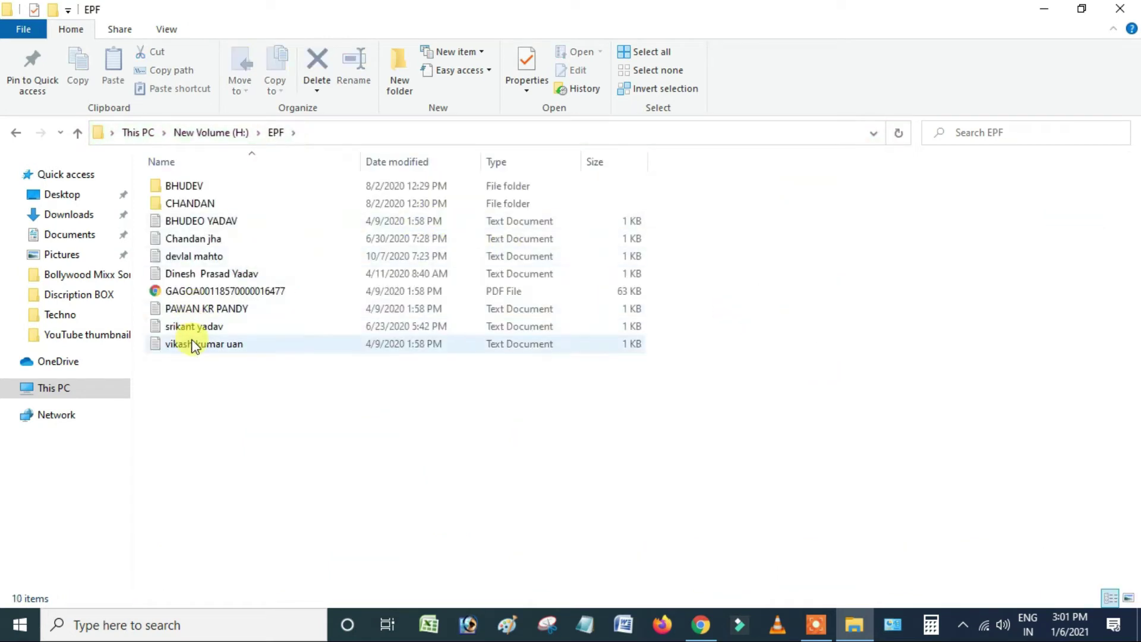
double_click(193, 343)
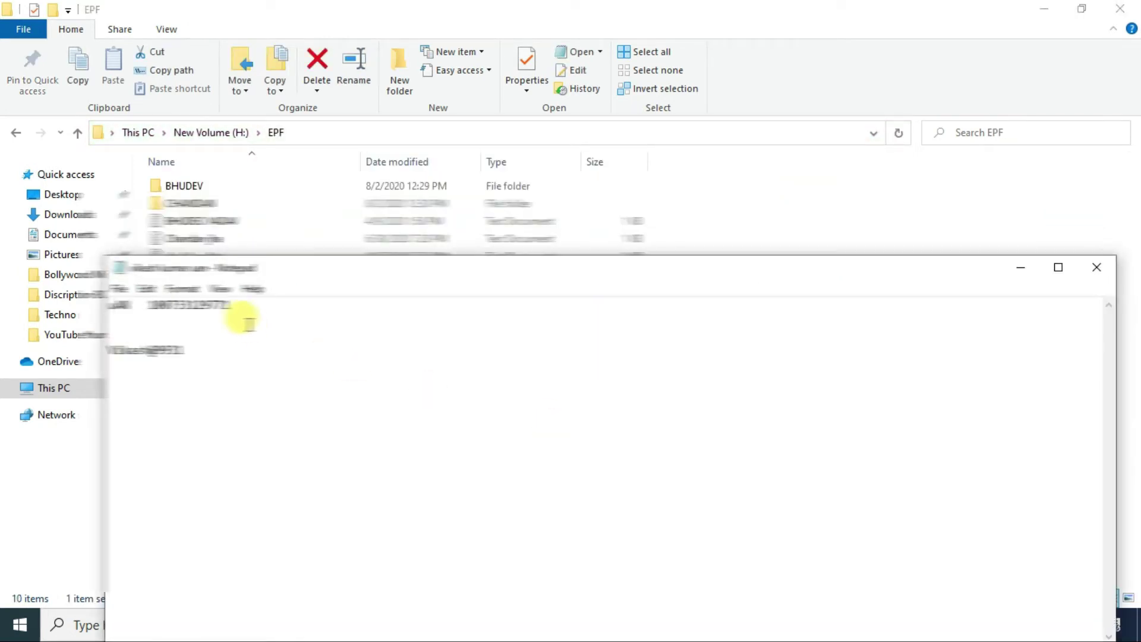
left_click_drag(147, 305, 245, 306)
right_click(247, 306)
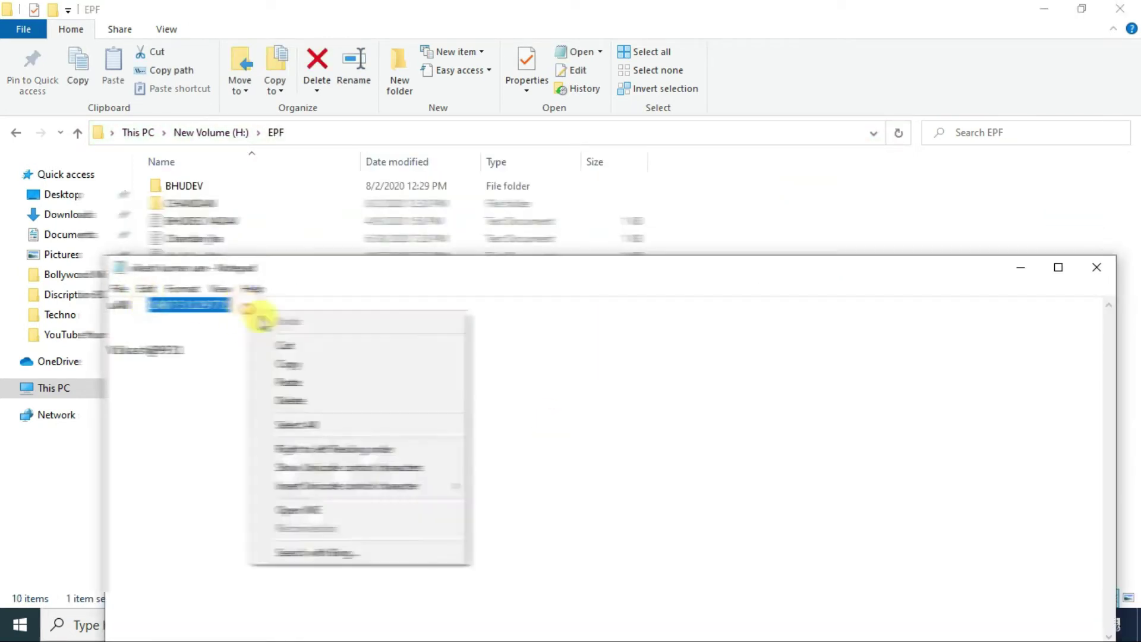
left_click(300, 364)
- Paste the copied UAN into the form's UAN field and position the note beside the browser
left_click(1038, 9)
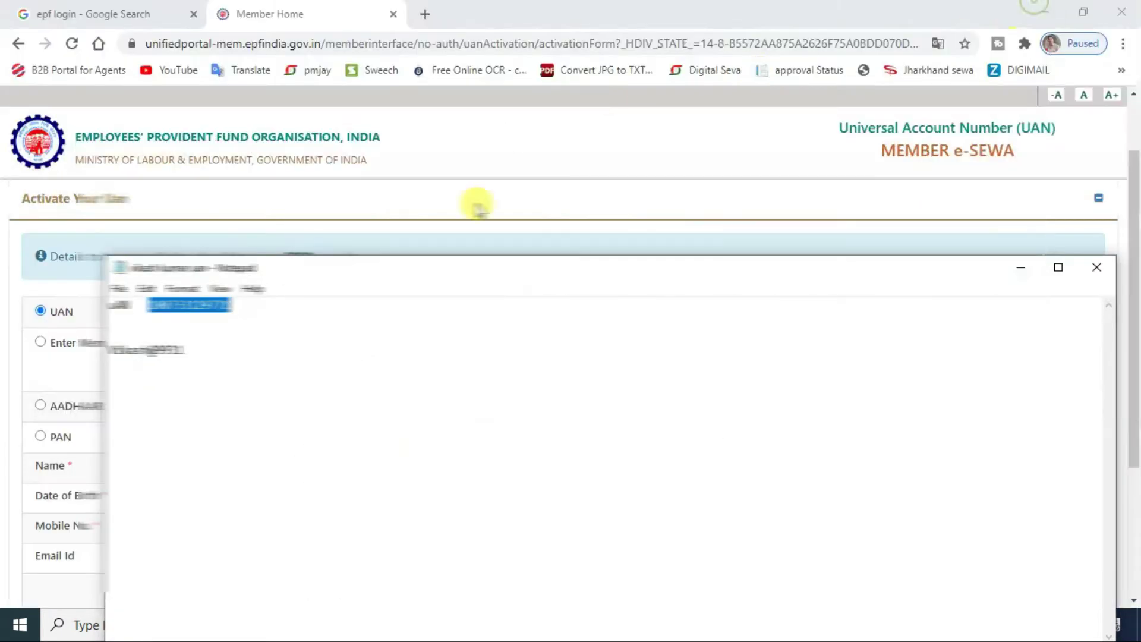
left_click(1013, 266)
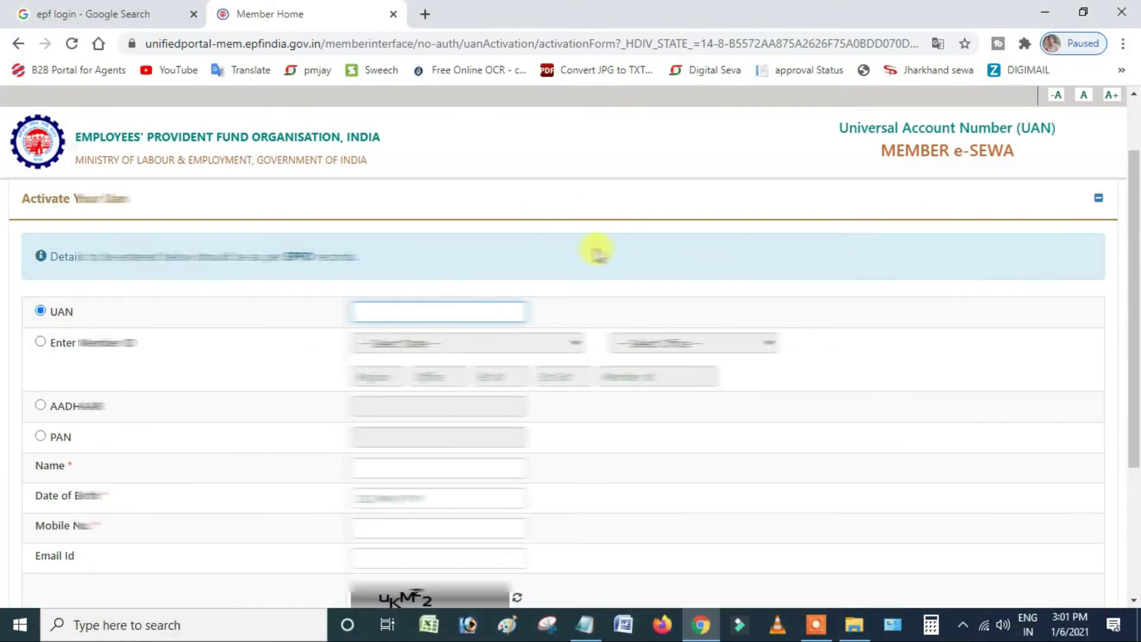
right_click(421, 308)
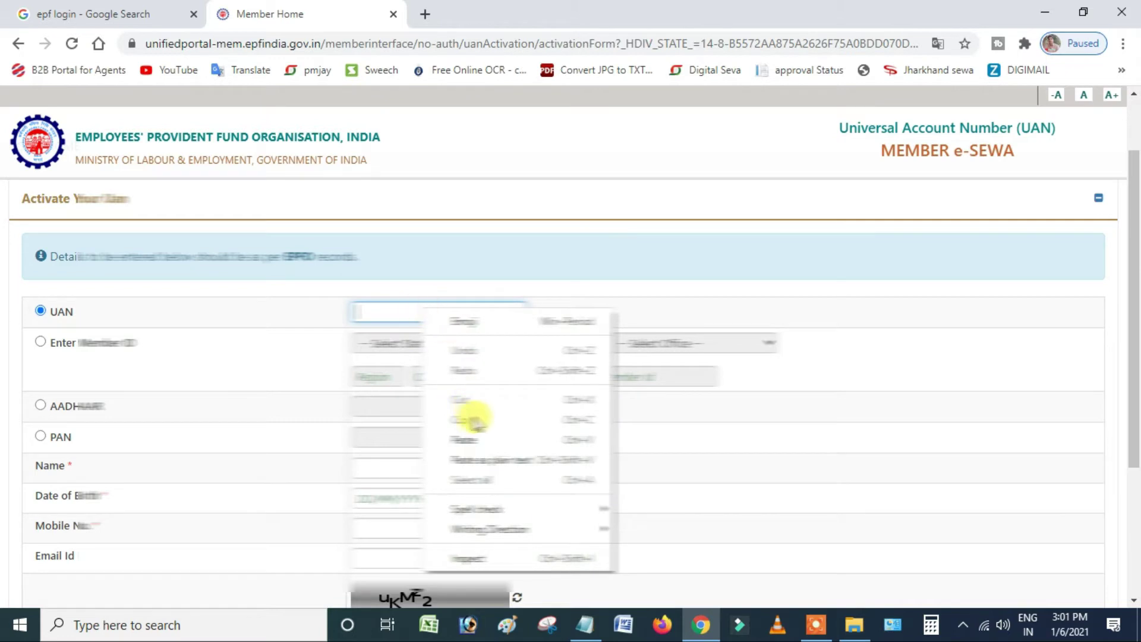
left_click(473, 439)
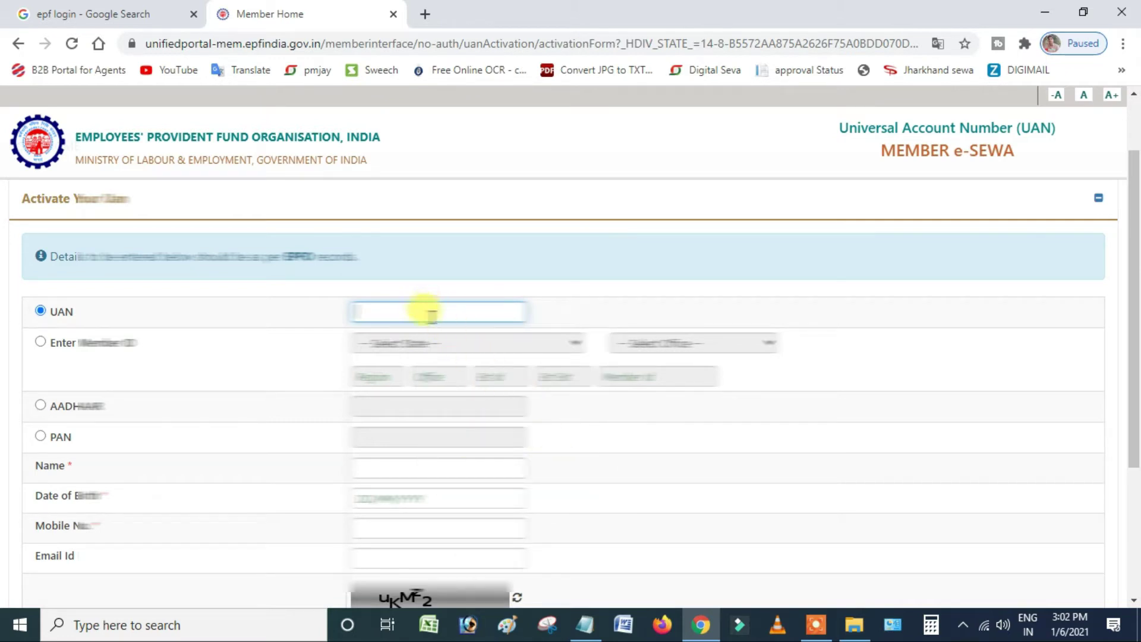
left_click(593, 623)
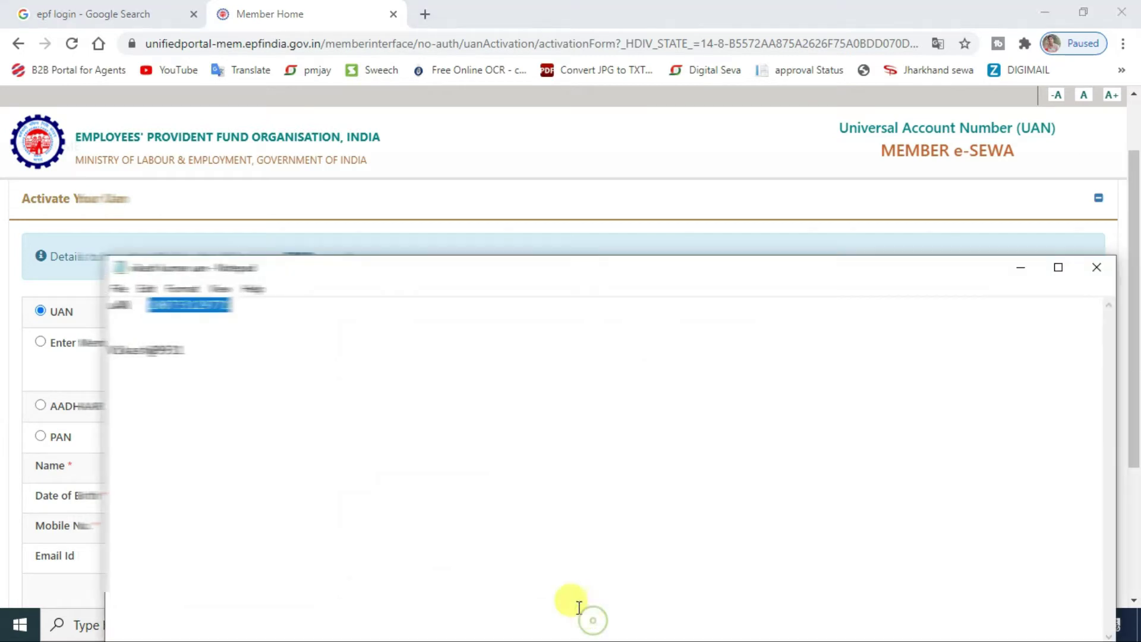
left_click_drag(307, 277, 737, 269)
left_click(477, 308)
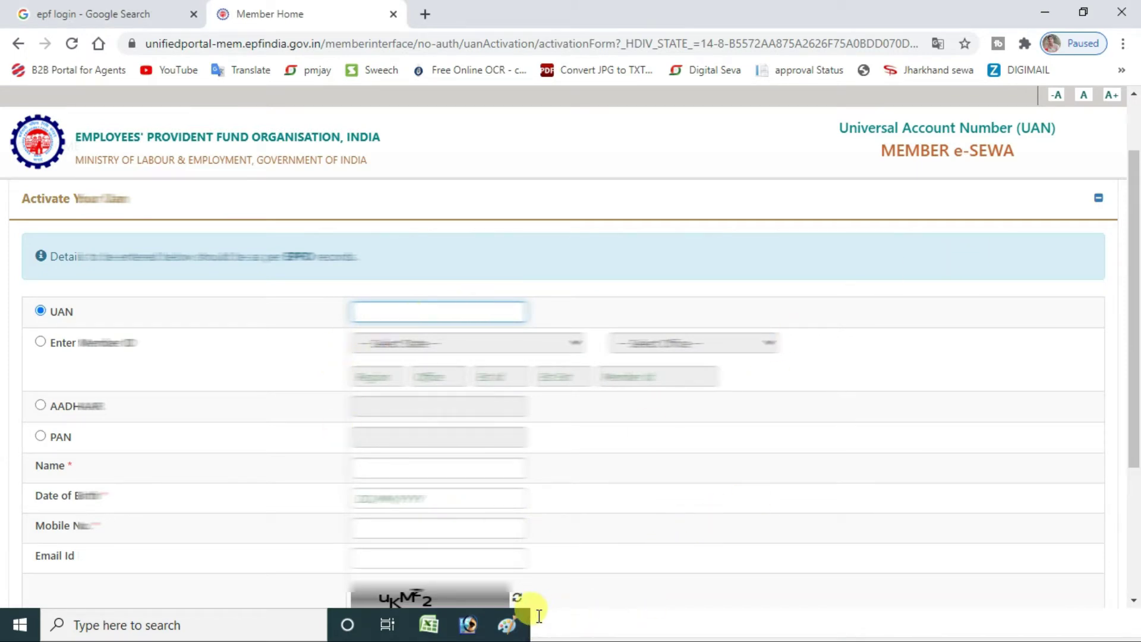
- Type the member's UAN into the field in chunks, reading each part from the Notepad note
left_click(1044, 11)
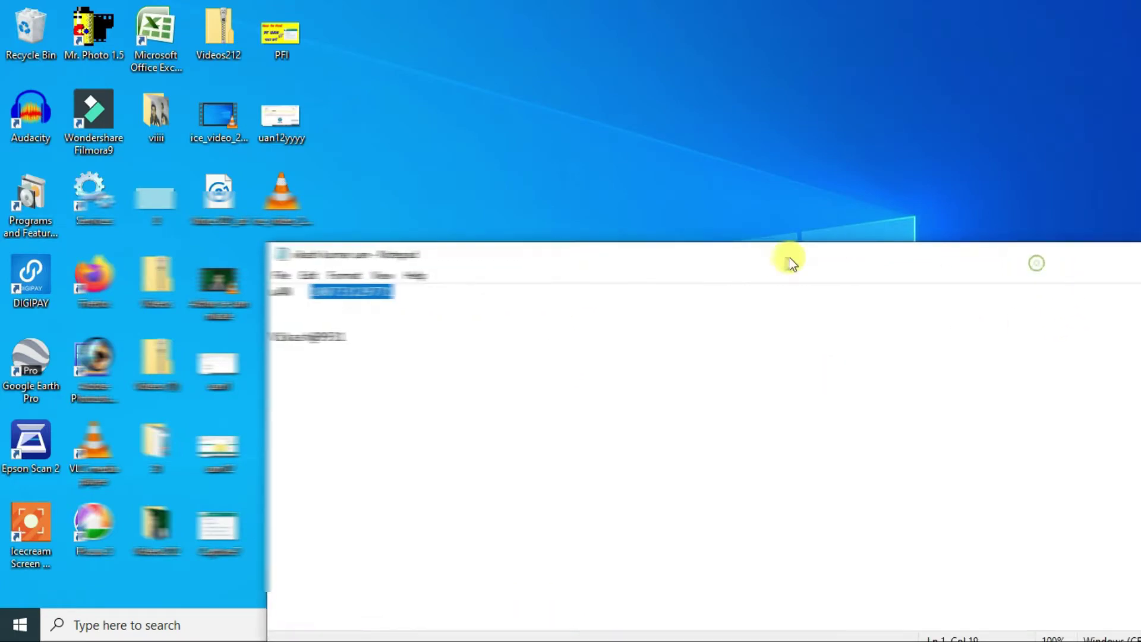
left_click(1023, 250)
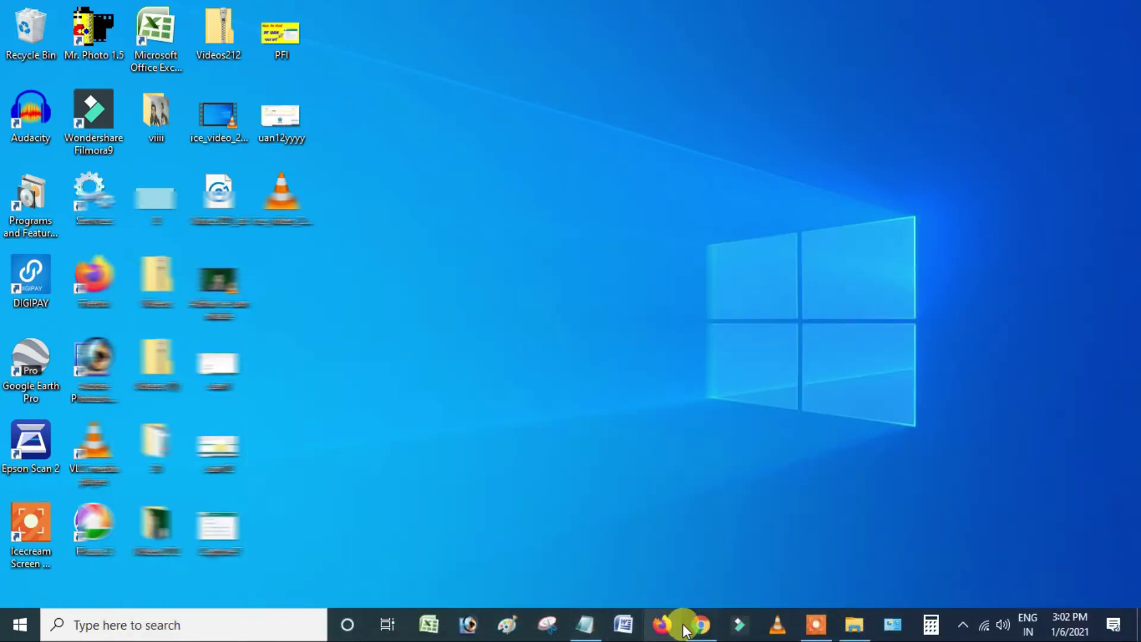
left_click(701, 624)
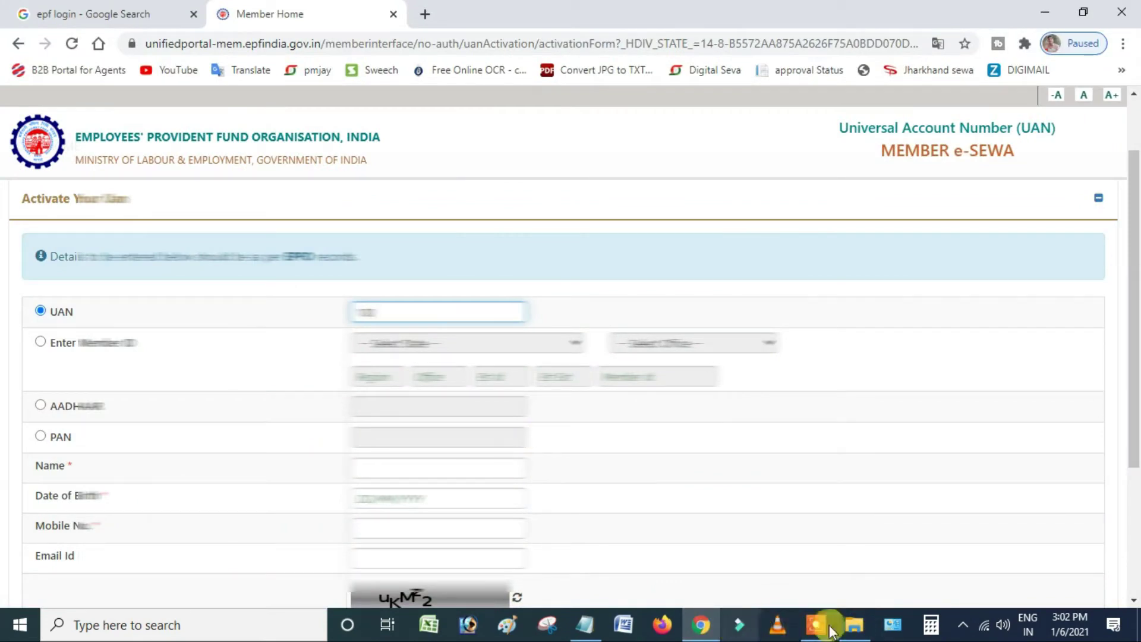
left_click(585, 624)
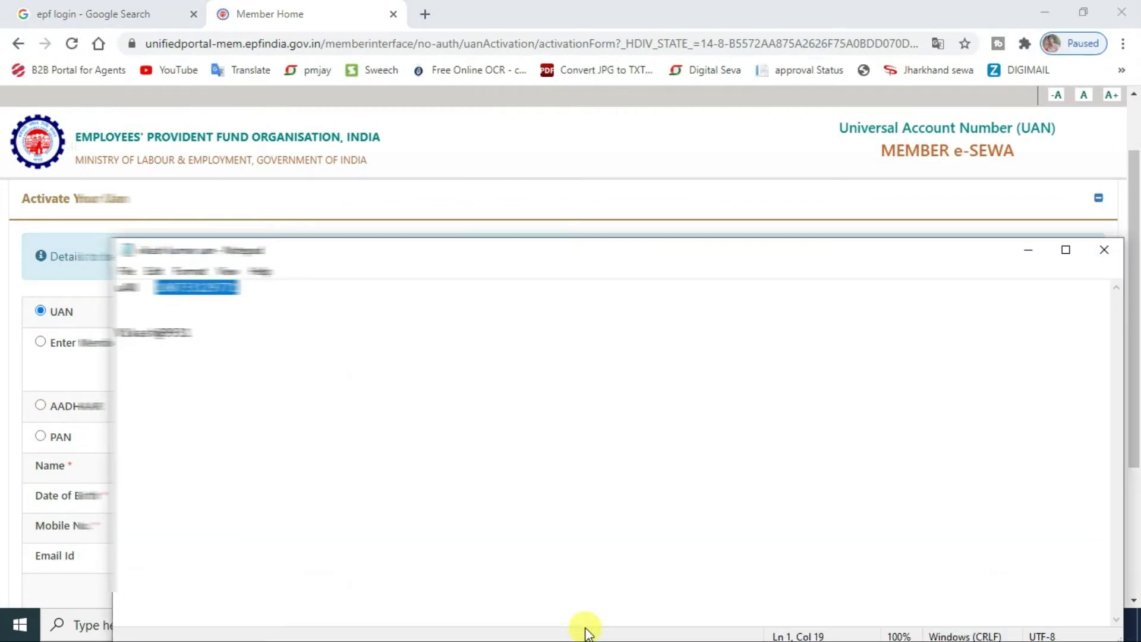
left_click(1032, 250)
left_click(474, 313)
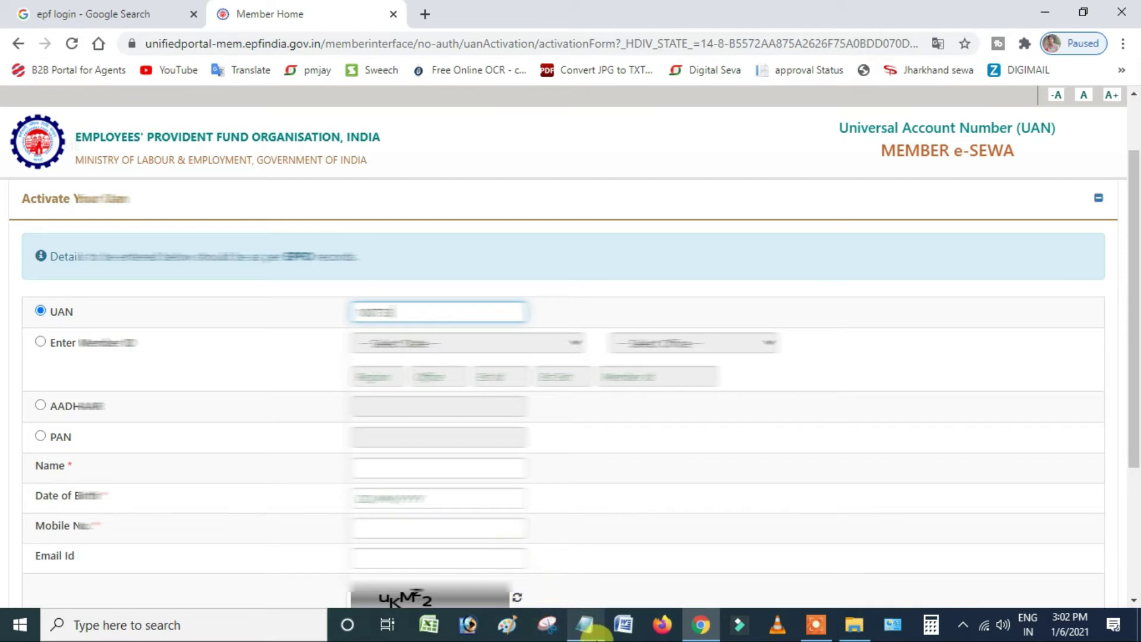
left_click(594, 631)
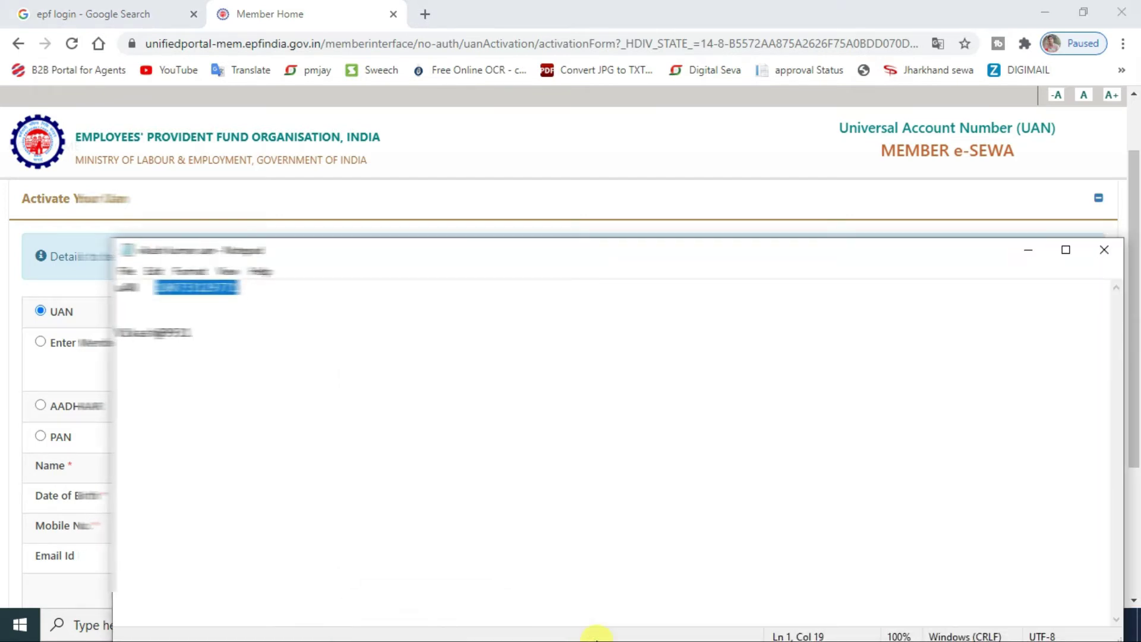
left_click(1028, 250)
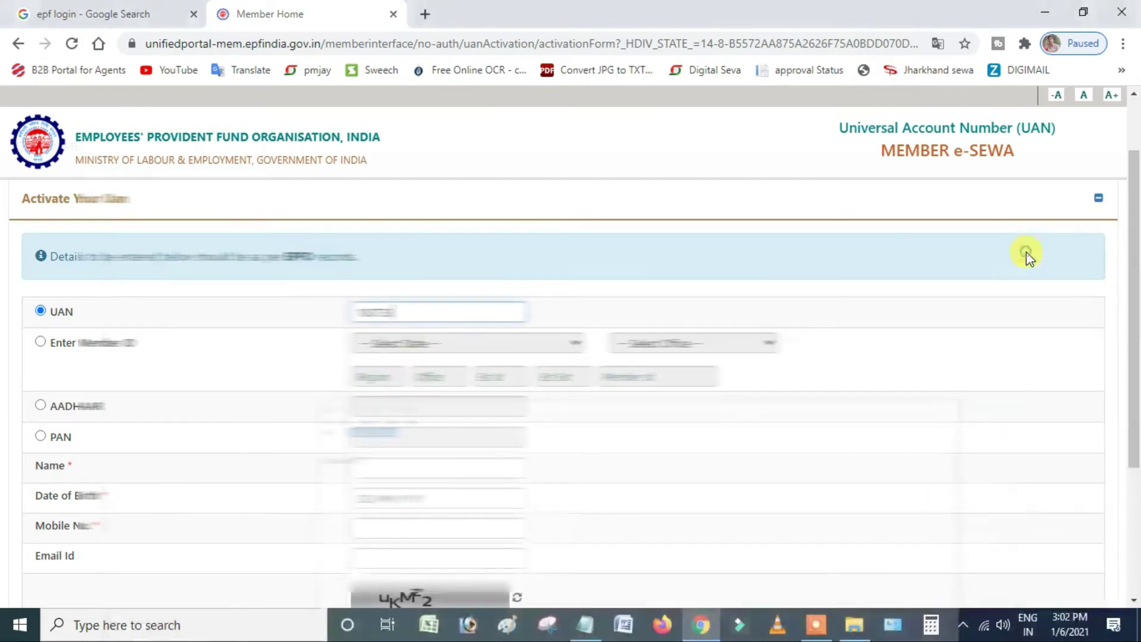
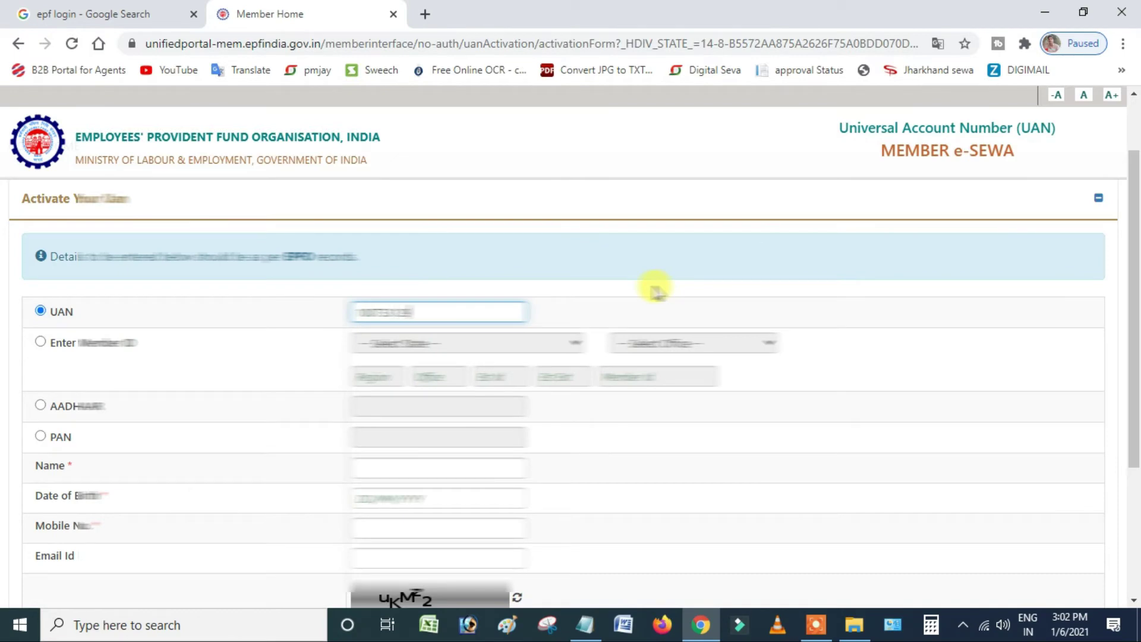
left_click(586, 624)
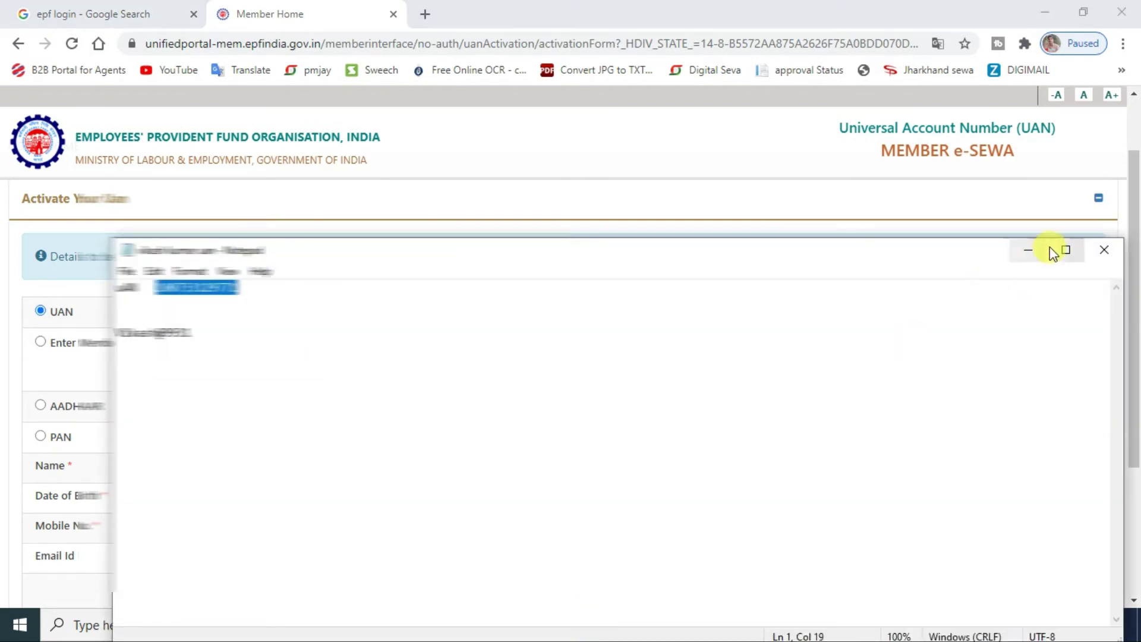
left_click(1028, 250)
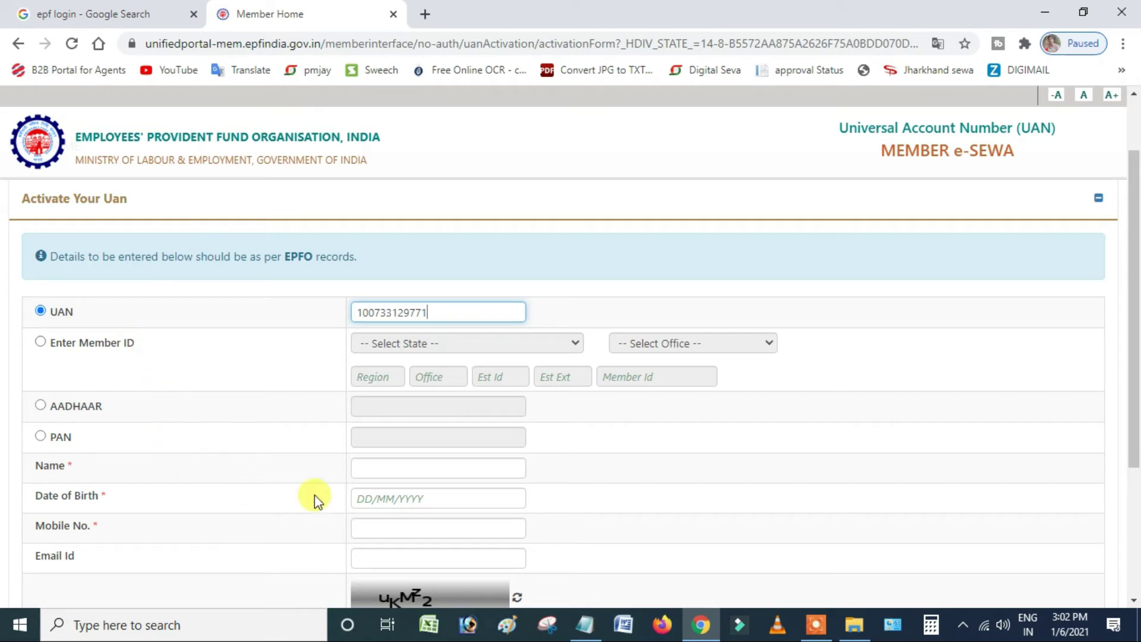
- Fill in the member's full name, date of birth and mobile number
left_click(375, 469)
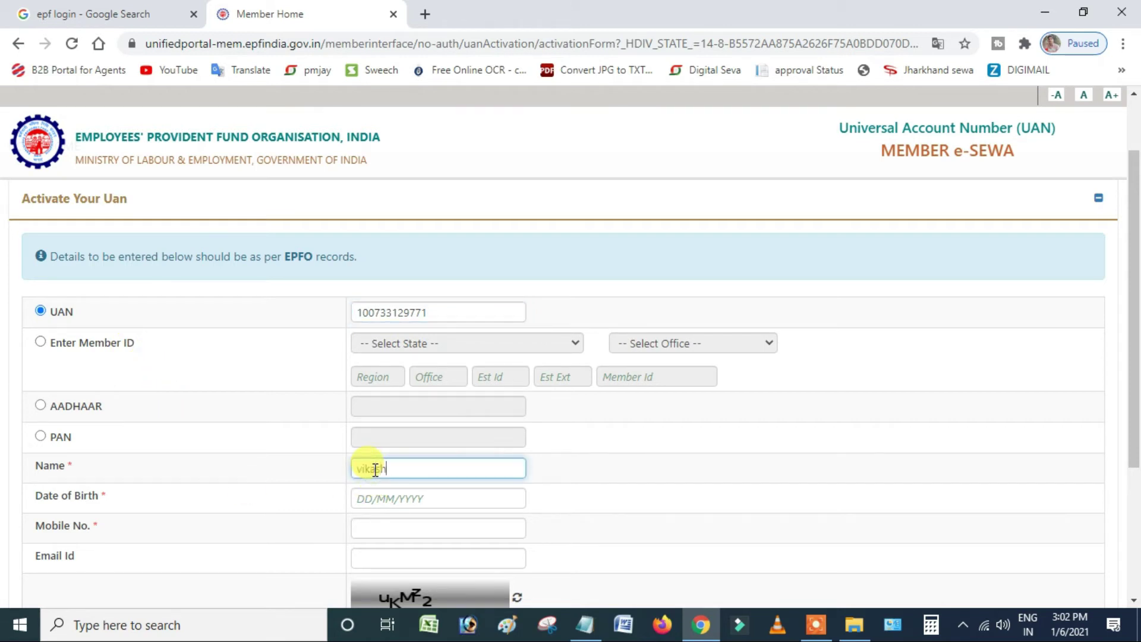
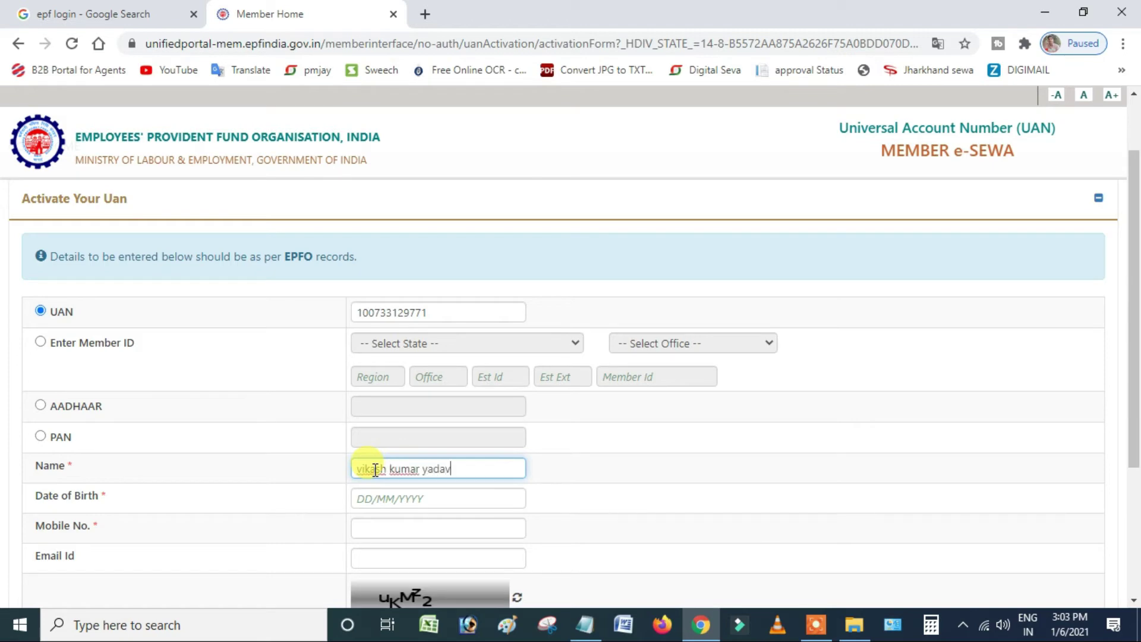
left_click(364, 499)
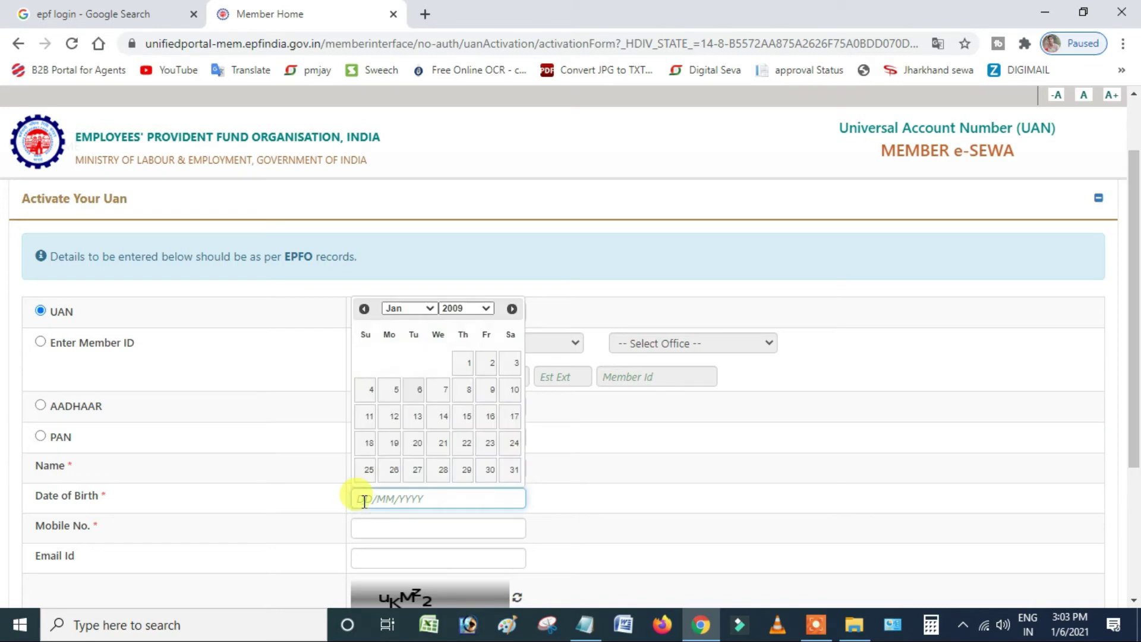
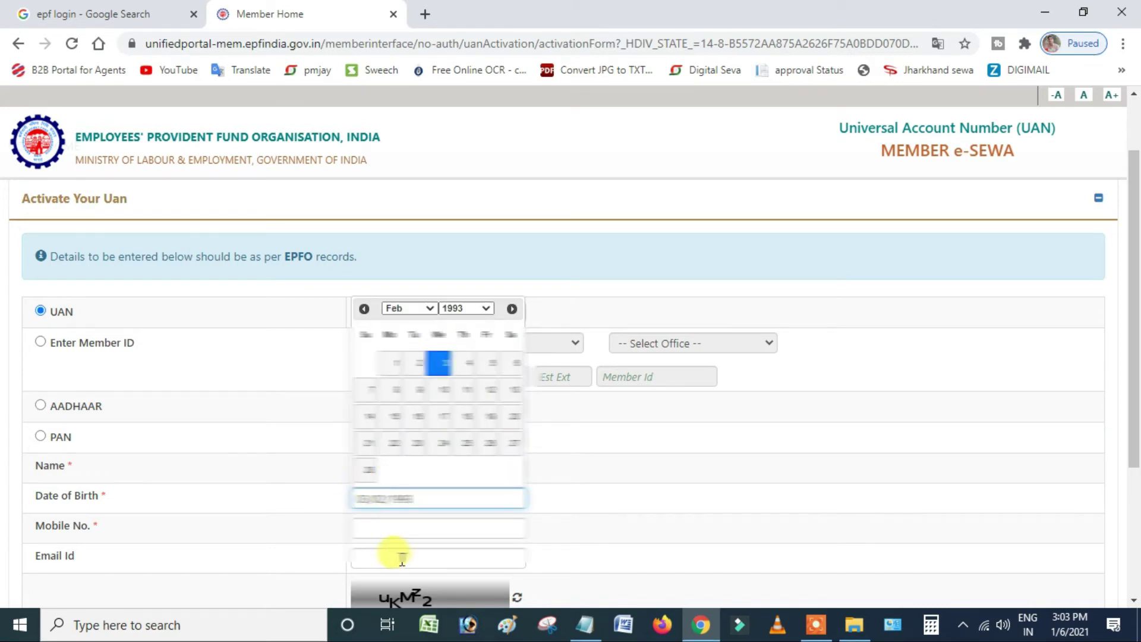
left_click(403, 525)
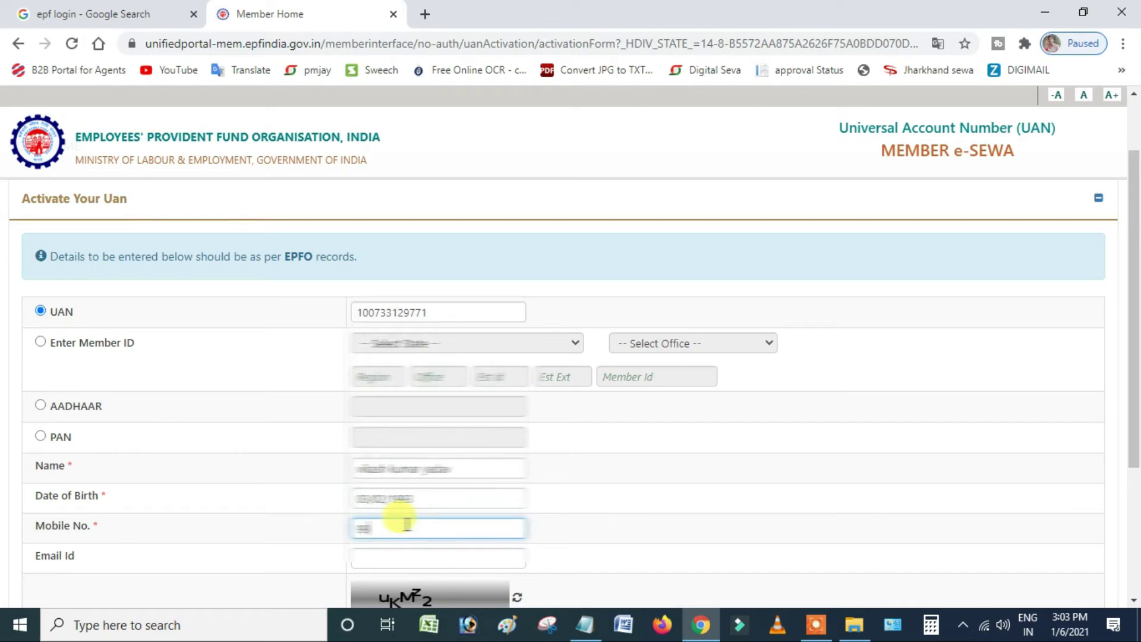
- Enter the captcha text shown on the form, correcting a typo
scroll(441, 543, "down", 3)
left_click(392, 472)
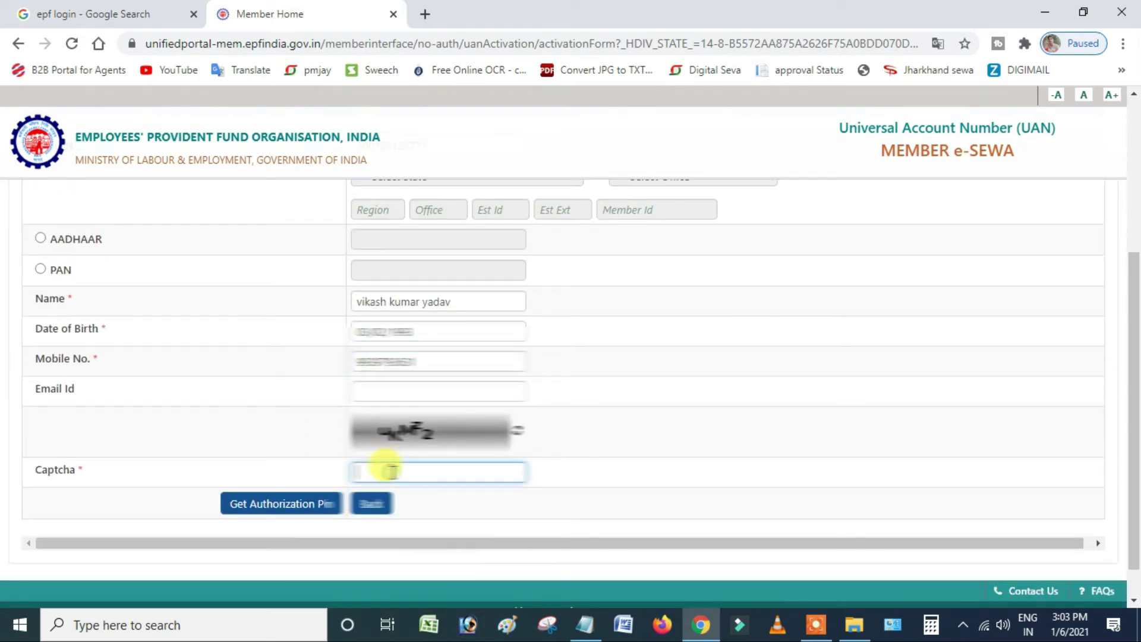
type("u")
key("BackSpace")
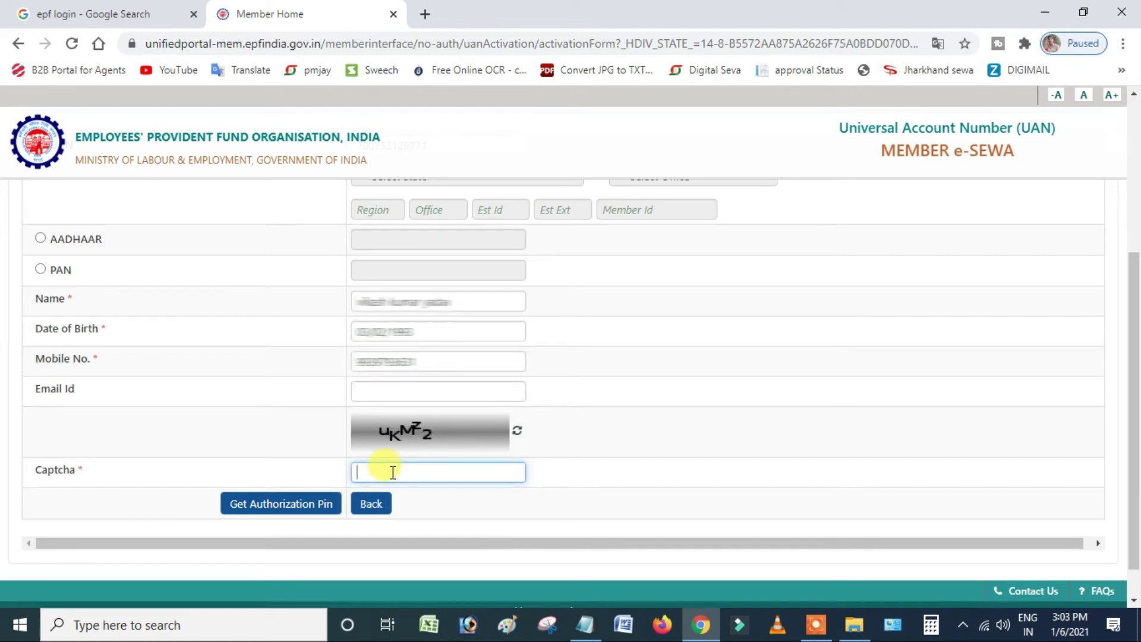
type("uKMZ2")
- Request the authorization PIN, then reload the timed-out page and resend the form data
left_click(303, 509)
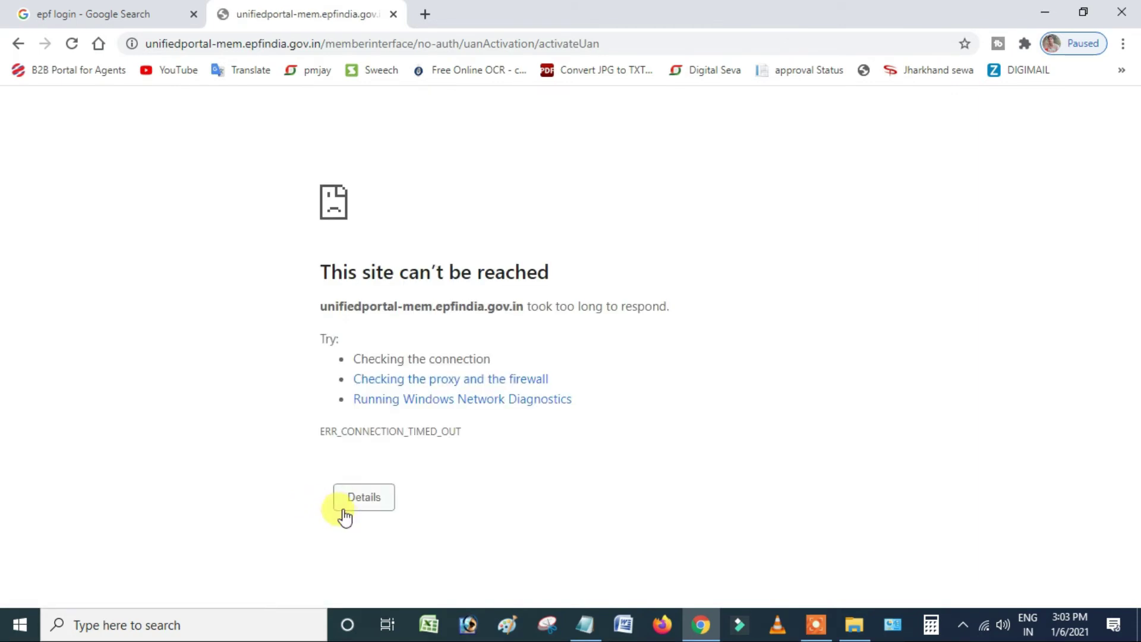
left_click(72, 43)
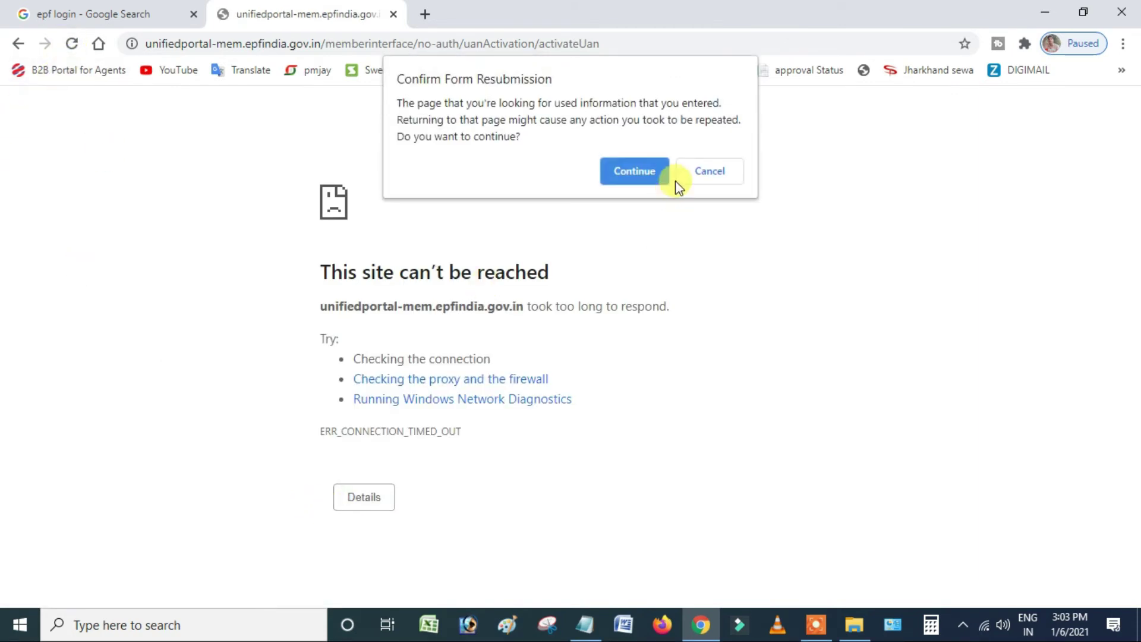
left_click(649, 171)
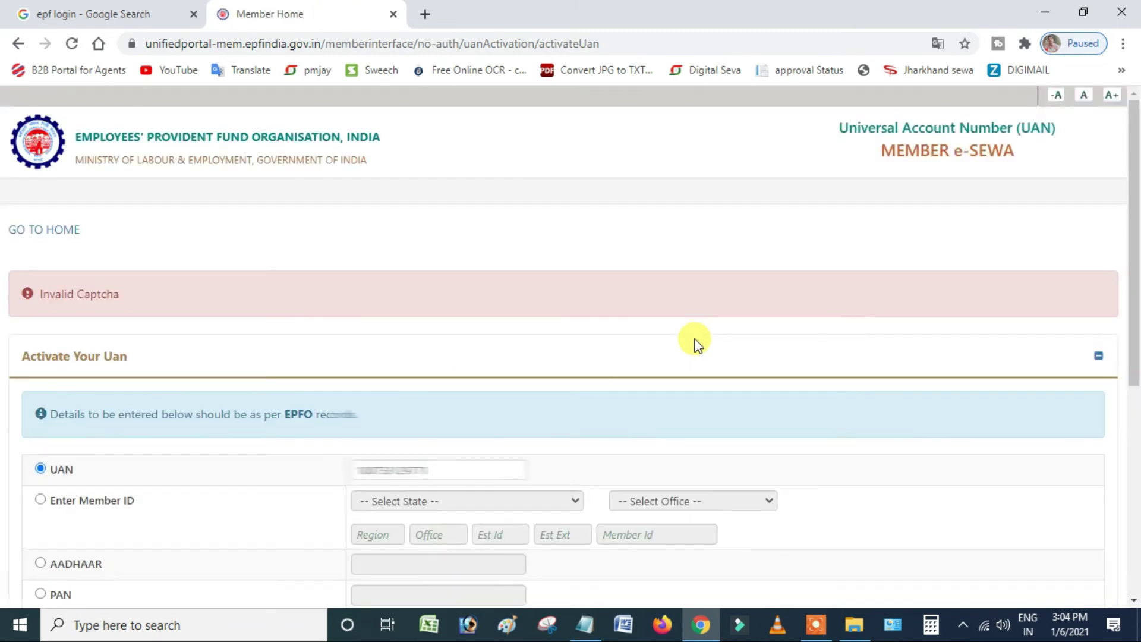
- Clear the rejected captcha, refresh the captcha image and type the new code
scroll(439, 333, "down", 3)
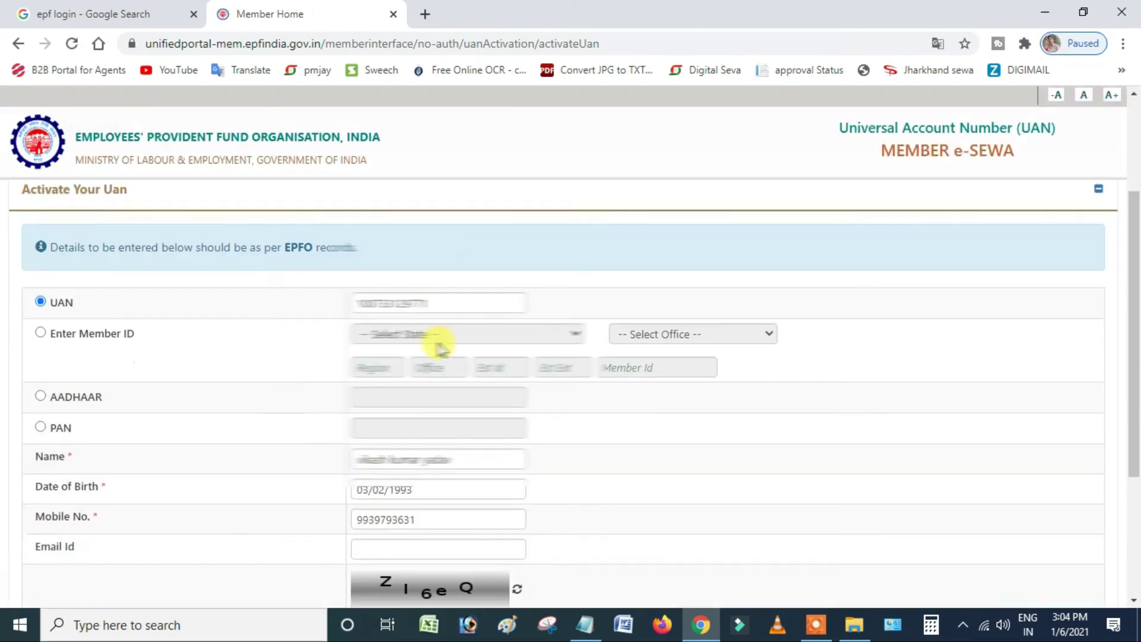
scroll(438, 345, "down", 3)
left_click_drag(389, 462, 317, 466)
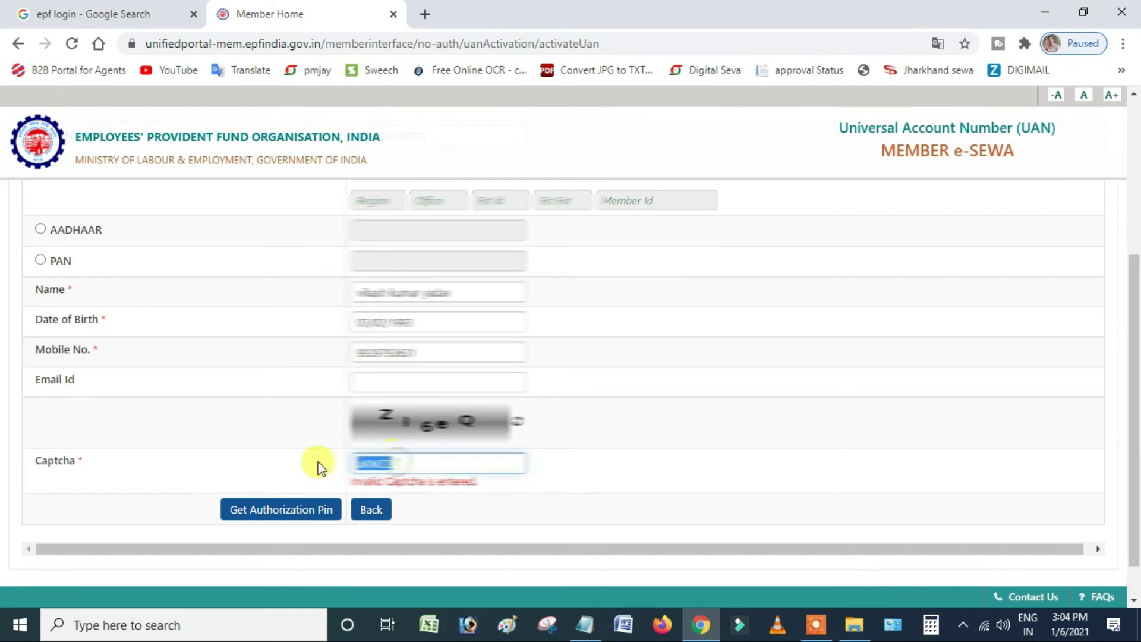
key("BackSpace")
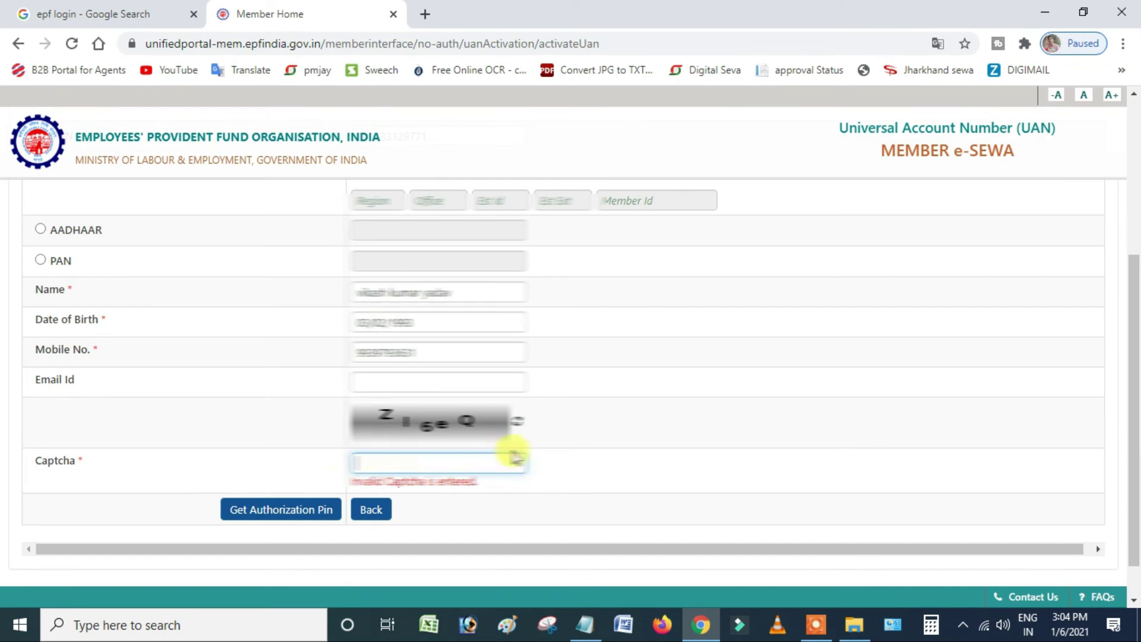
left_click(517, 423)
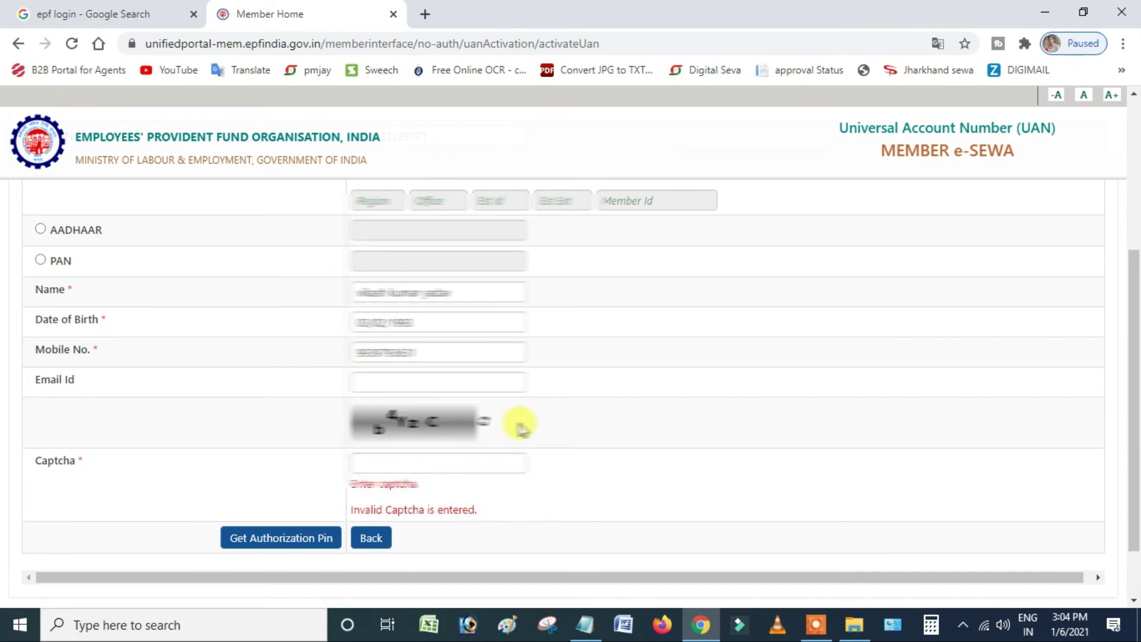
left_click(416, 460)
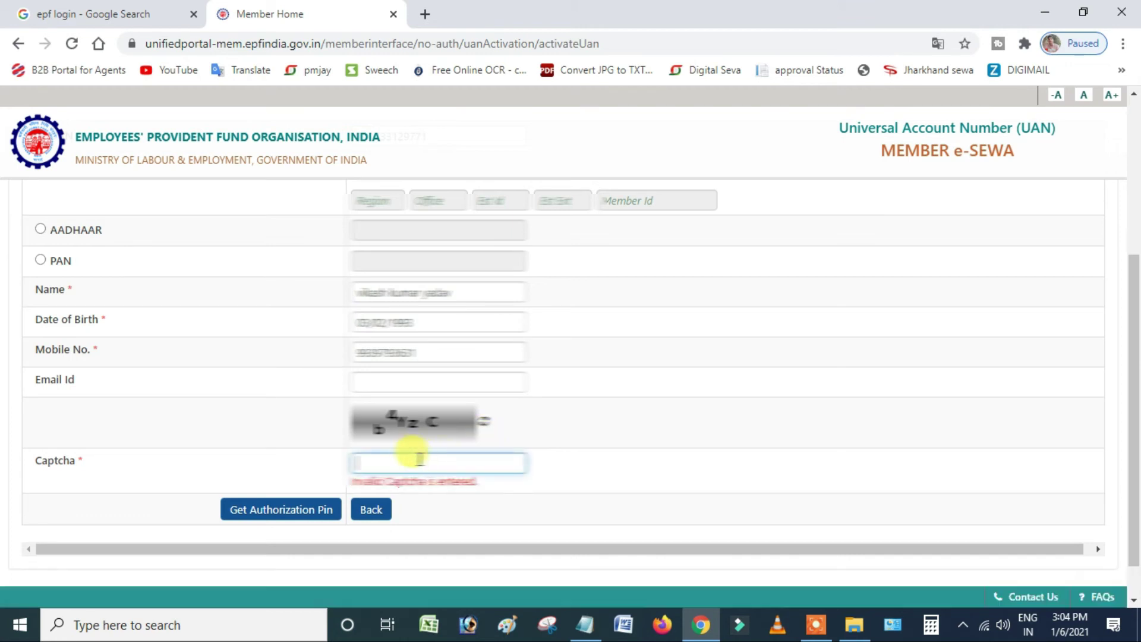
type("b4")
key("BackSpace")
type("4r")
key("BackSpace")
type("rzC")
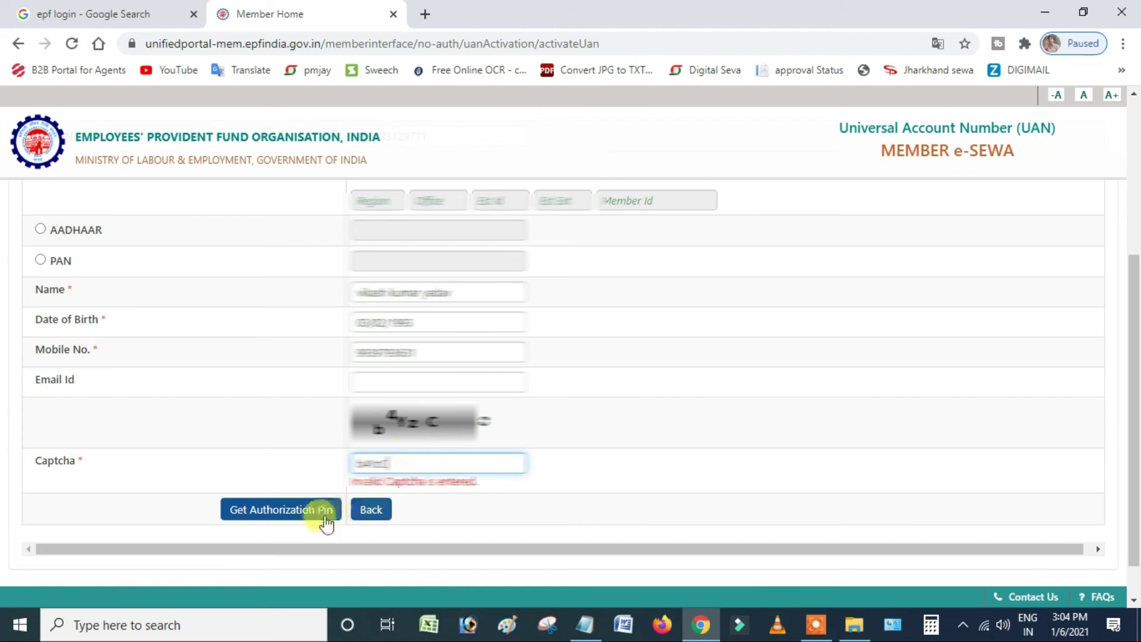
- Resubmit for the authorization PIN, reloading and resending after the timeout
left_click(294, 517)
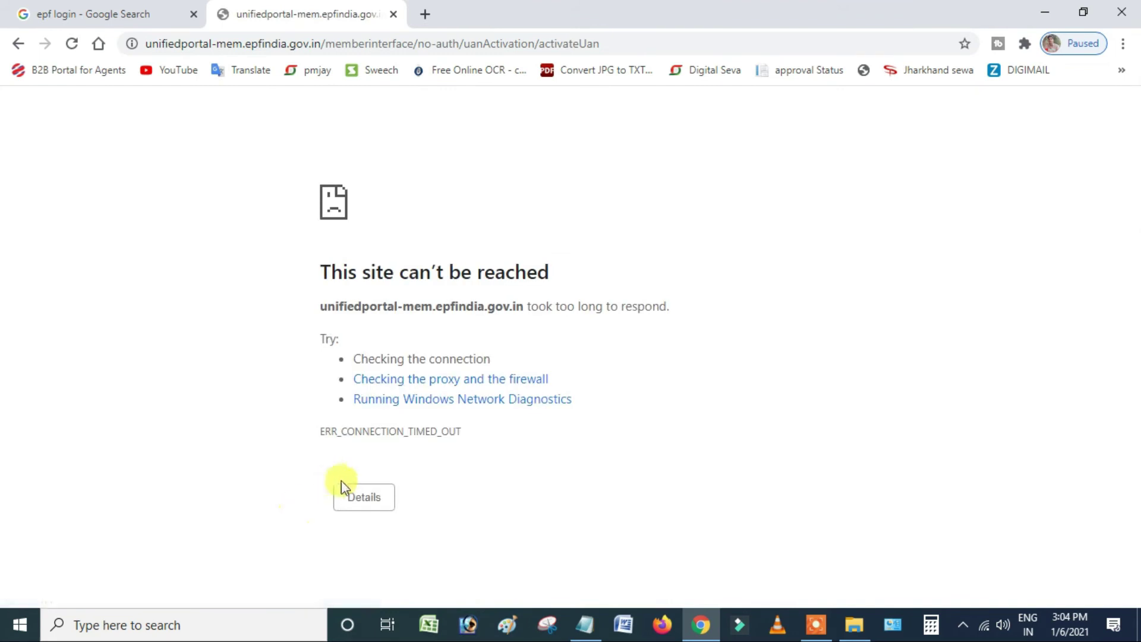
left_click(71, 43)
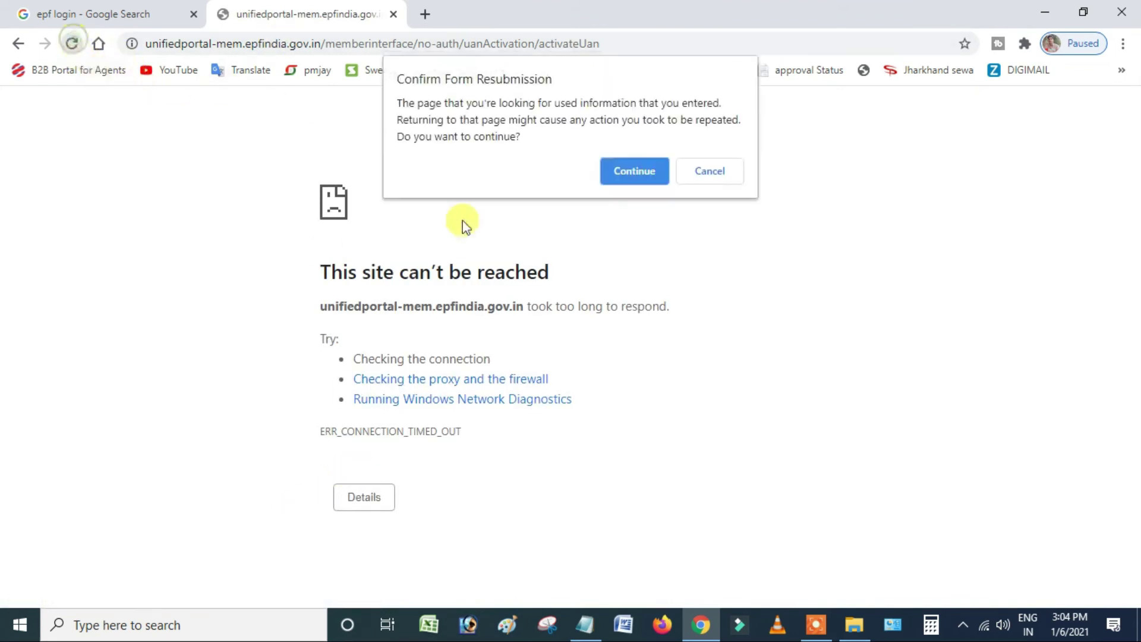
left_click(612, 172)
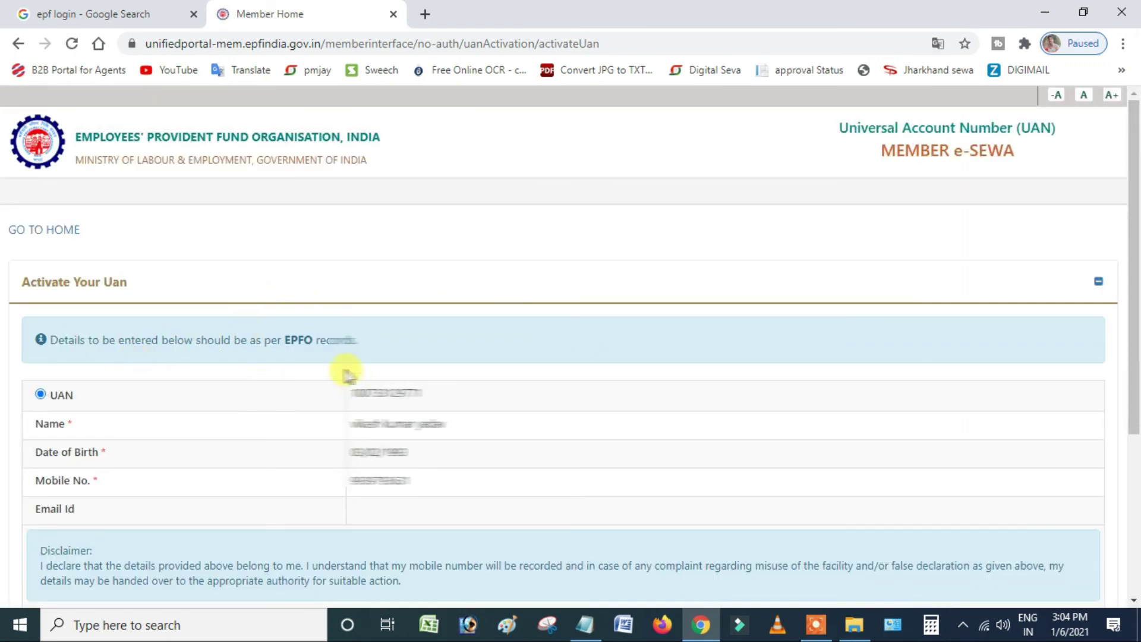
- Tick I Agree, enter the received OTP and submit Validate OTP and Activate UAN
scroll(237, 371, "down", 3)
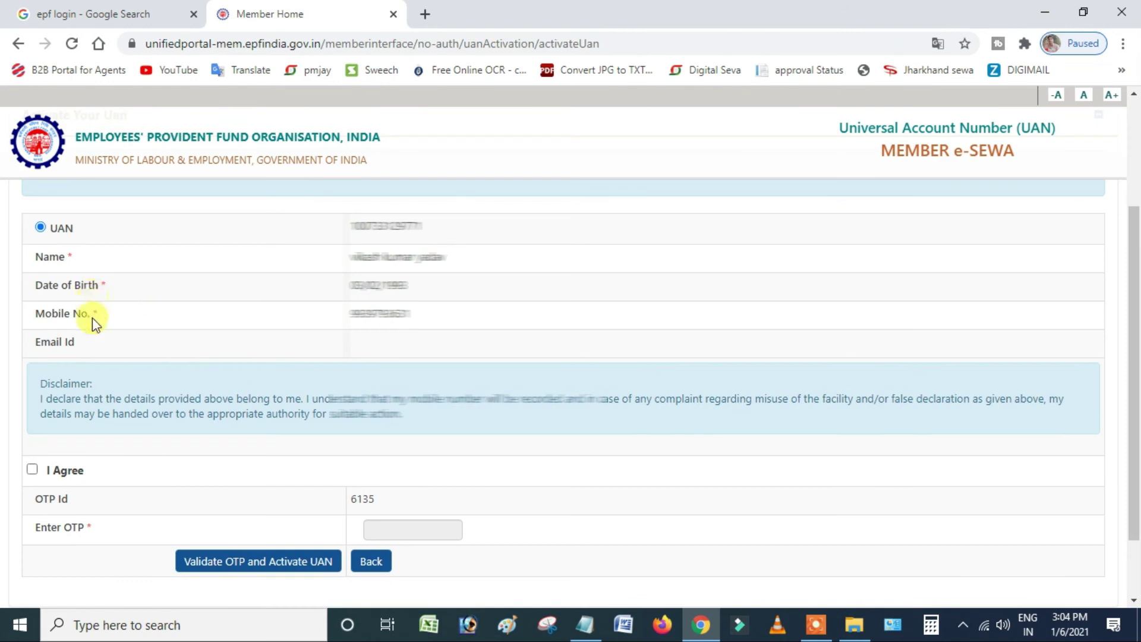
left_click(32, 469)
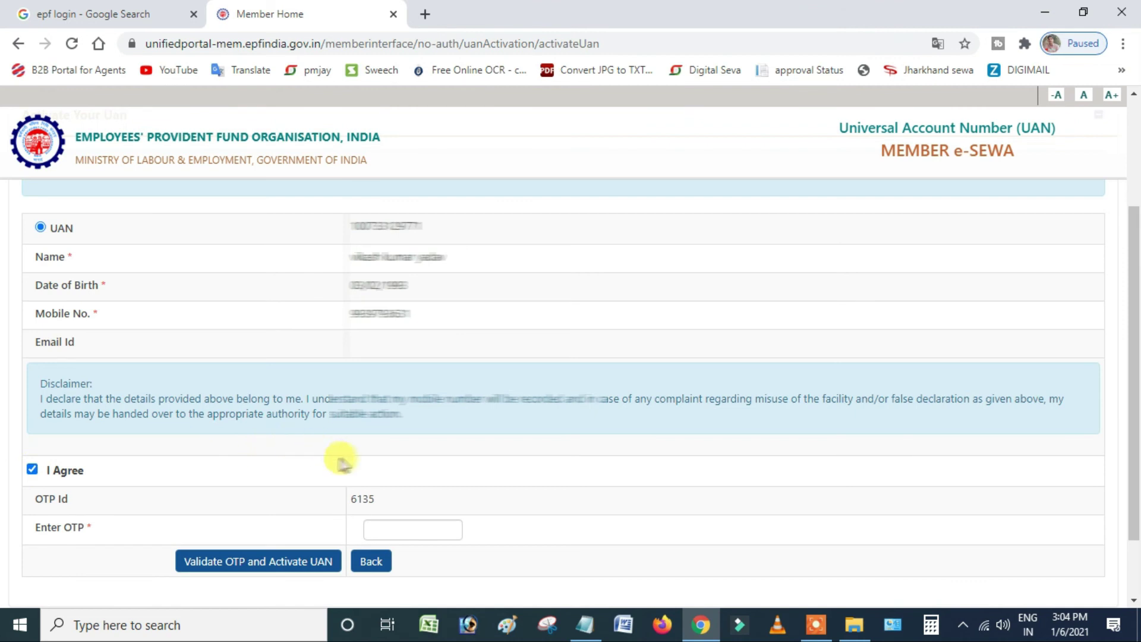
scroll(339, 458, "down", 2)
left_click(374, 449)
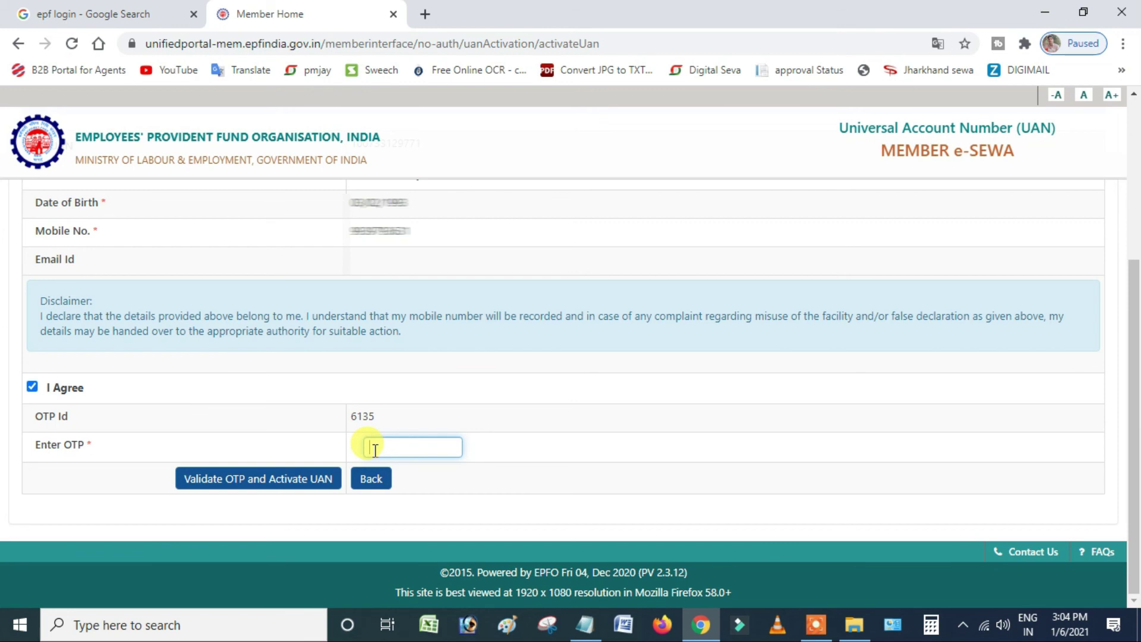
type("1234")
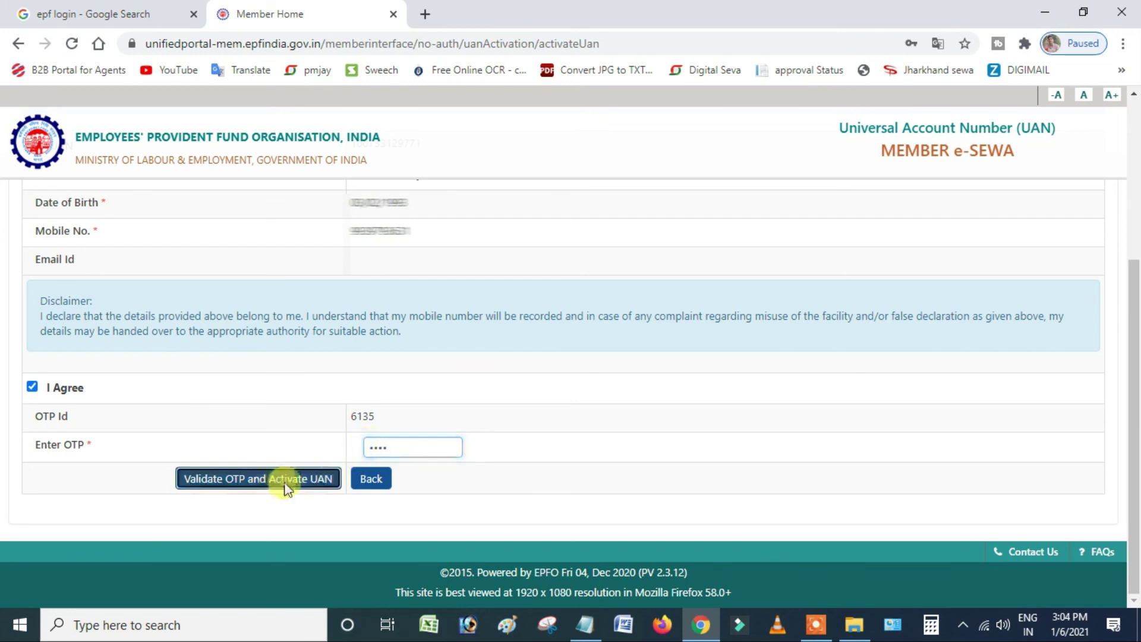
left_click(285, 484)
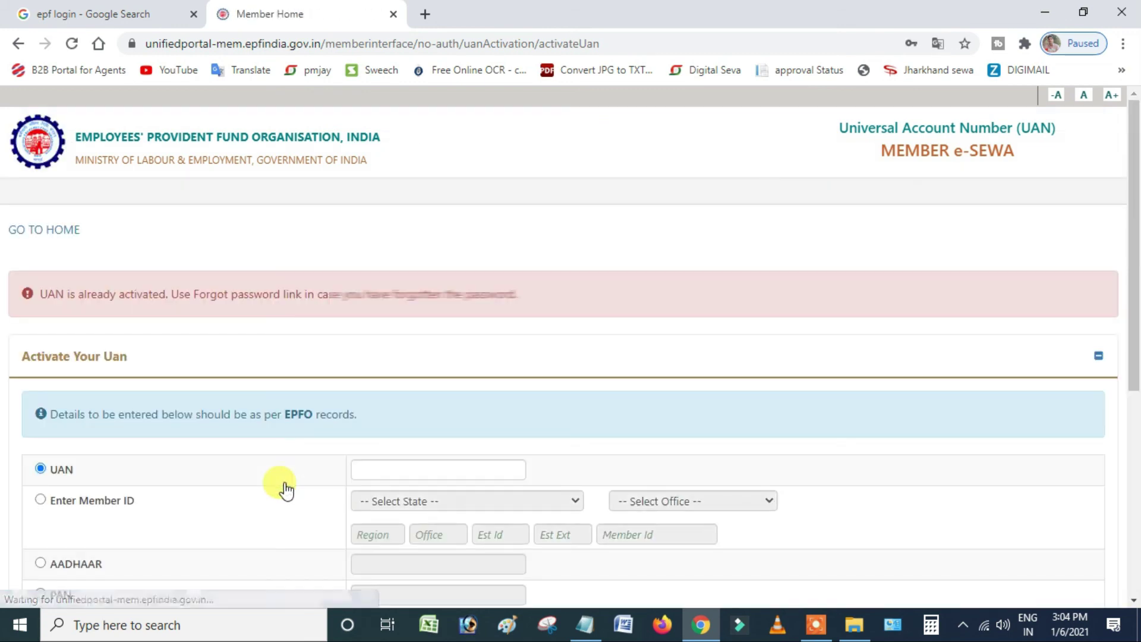